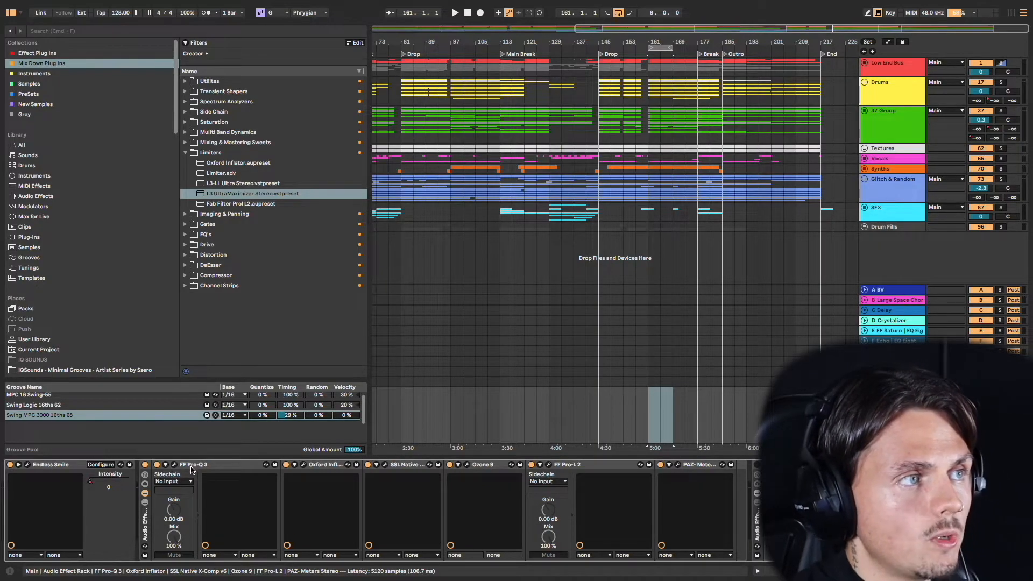
Step: Examine the main track's mastering chain device by device, from FF Pro-Q 3 through to PAZ Meters
click(194, 466)
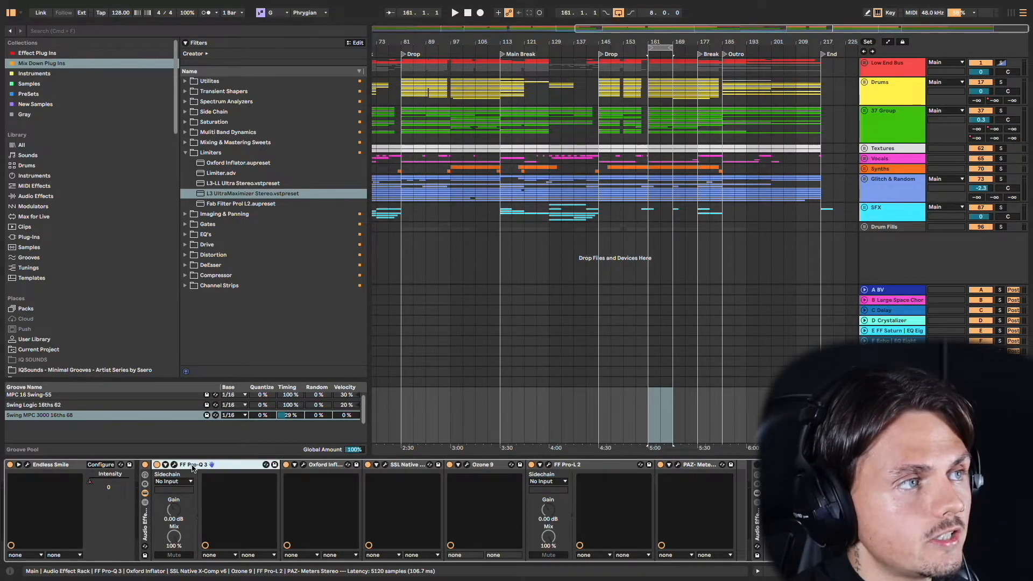
click(328, 466)
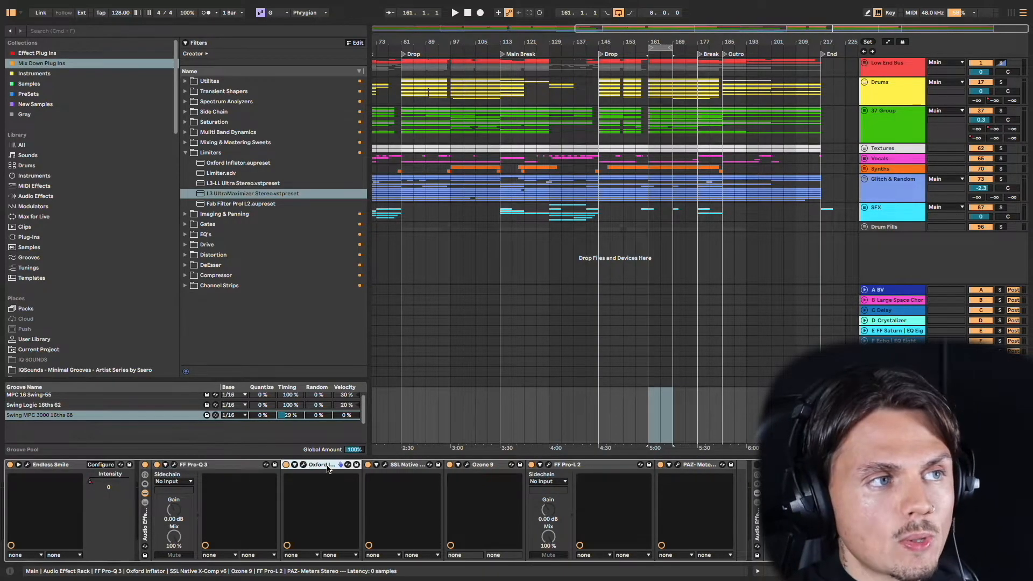
click(399, 466)
click(498, 466)
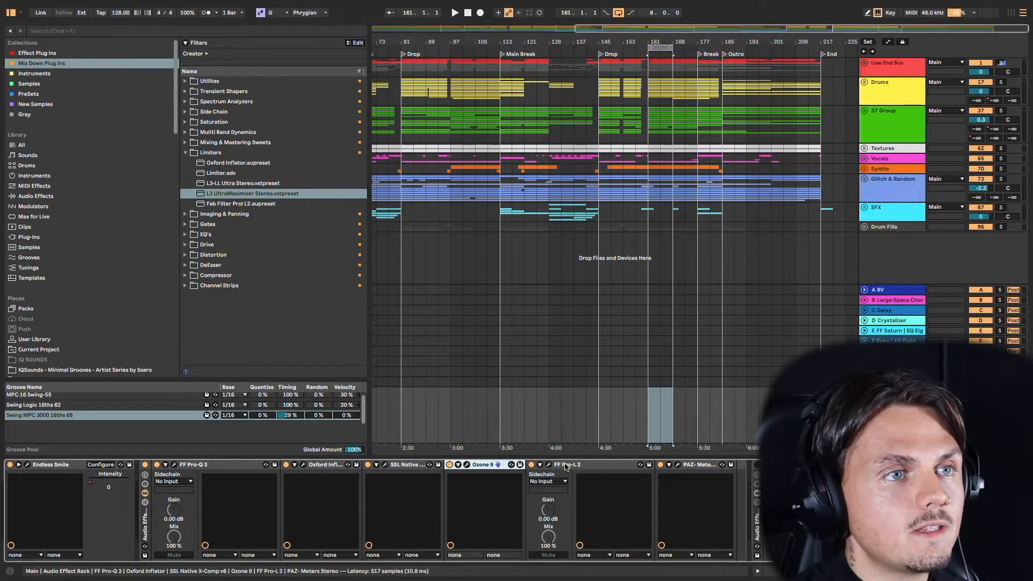
click(592, 466)
click(702, 466)
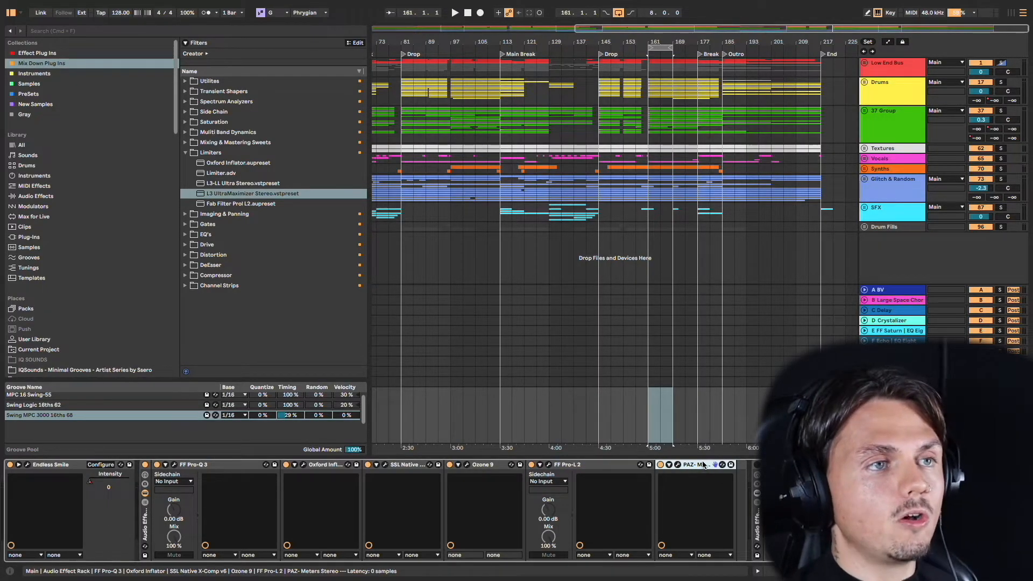
key(space)
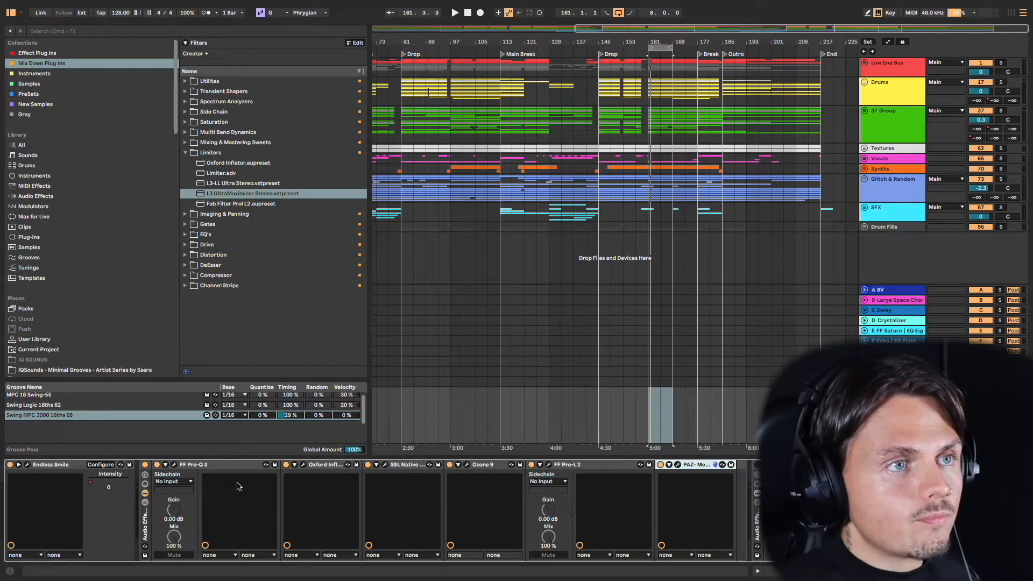
Step: Open FF Pro-L 2 and review its style, lookahead, release, channel linking and oversampling options
click(548, 465)
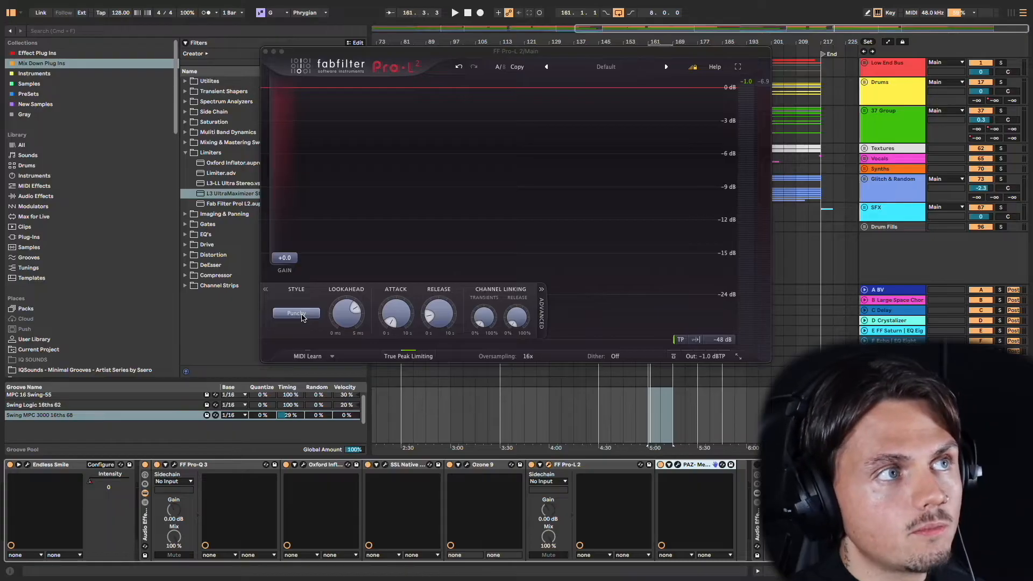
mouse_move(302, 318)
mouse_move(345, 319)
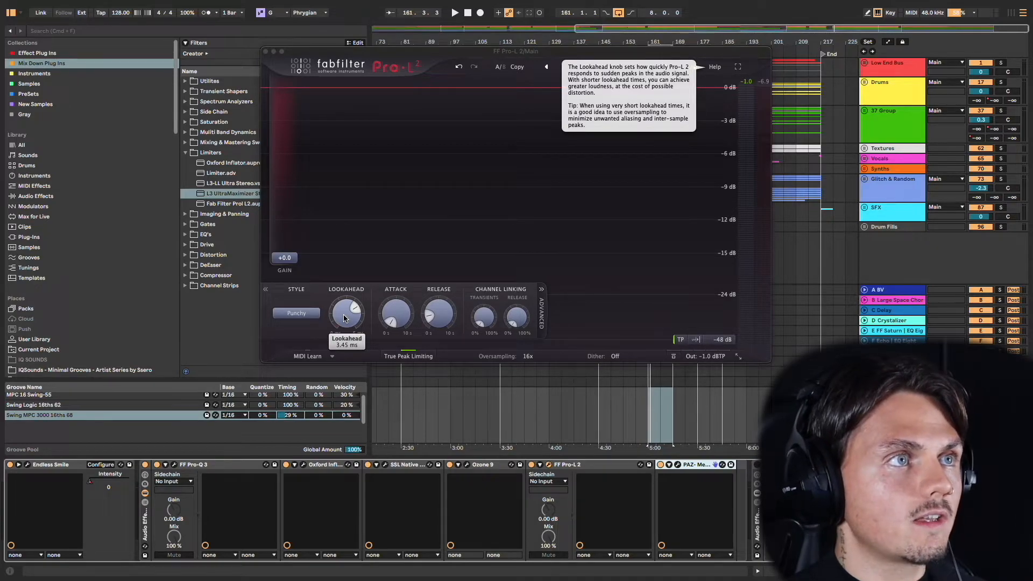
mouse_move(428, 317)
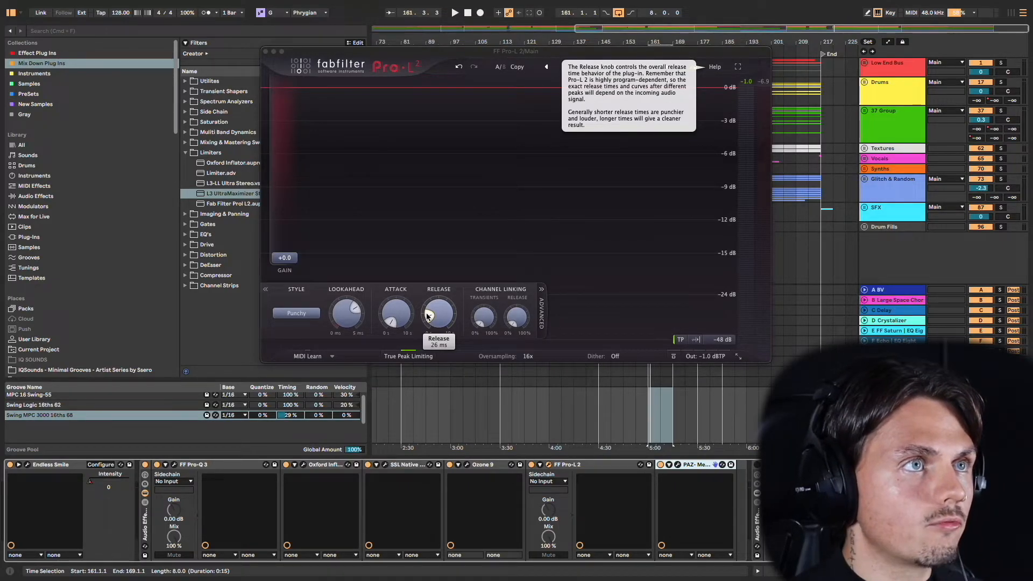
mouse_move(525, 329)
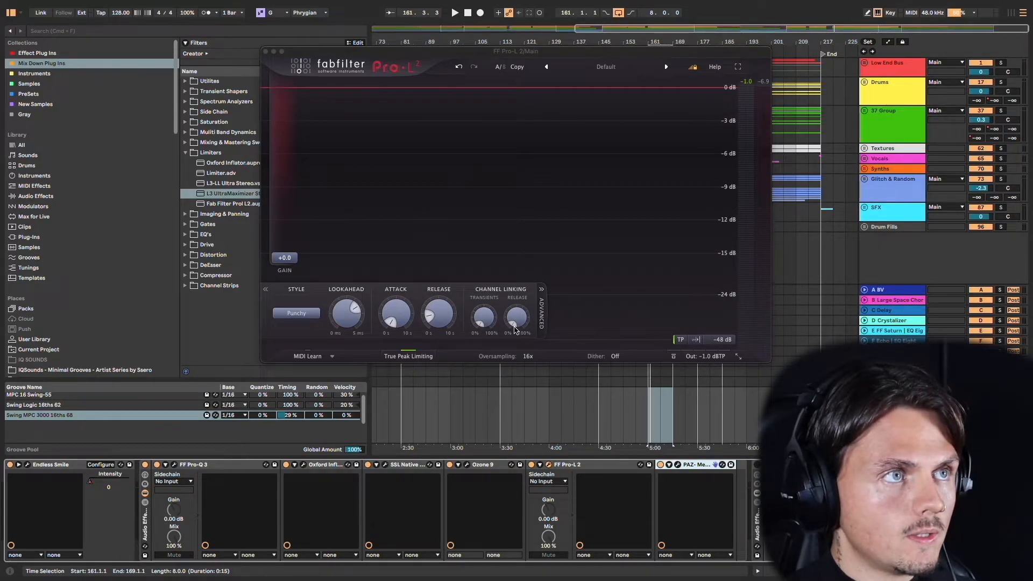
click(525, 358)
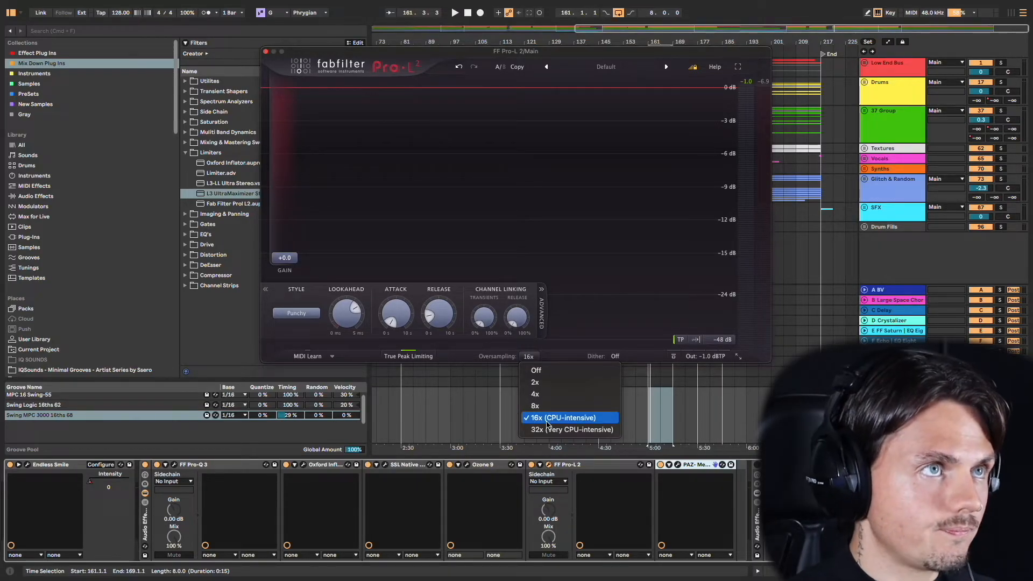
click(607, 272)
Step: Raise the Pro-L 2 gain to about +5 dB and push it higher while the looped section plays
mouse_move(277, 266)
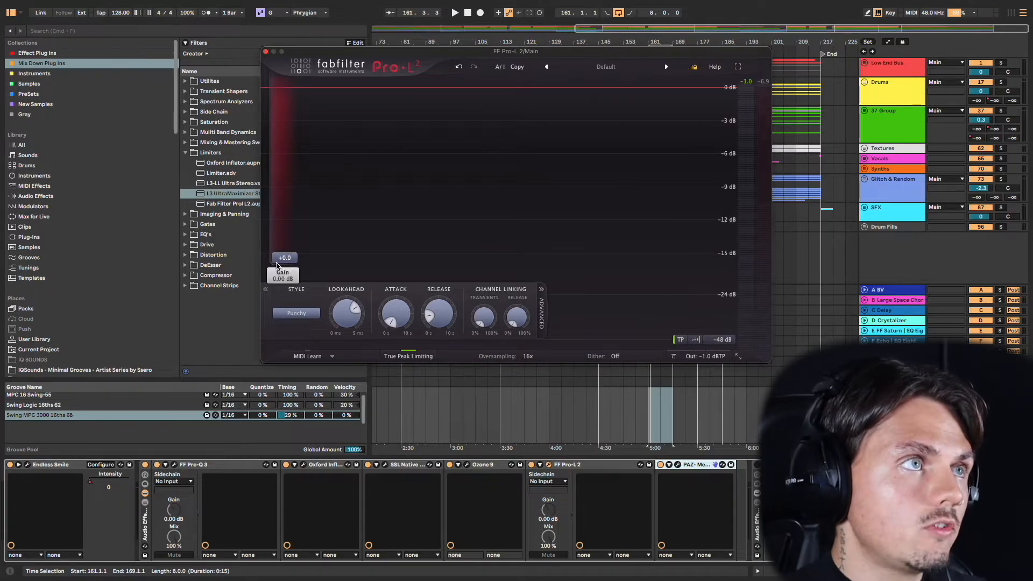
drag(277, 266, 292, 231)
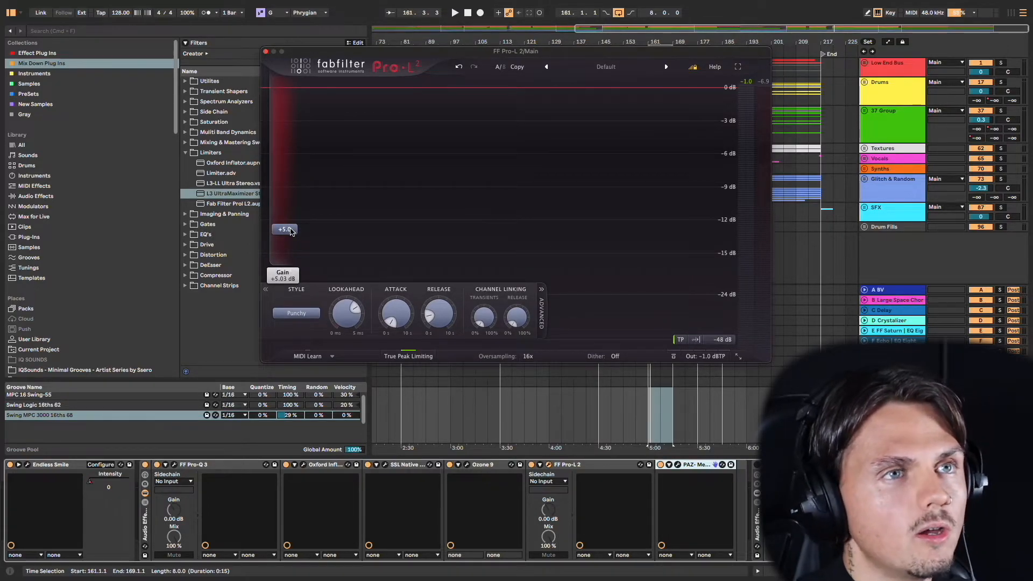
key(space)
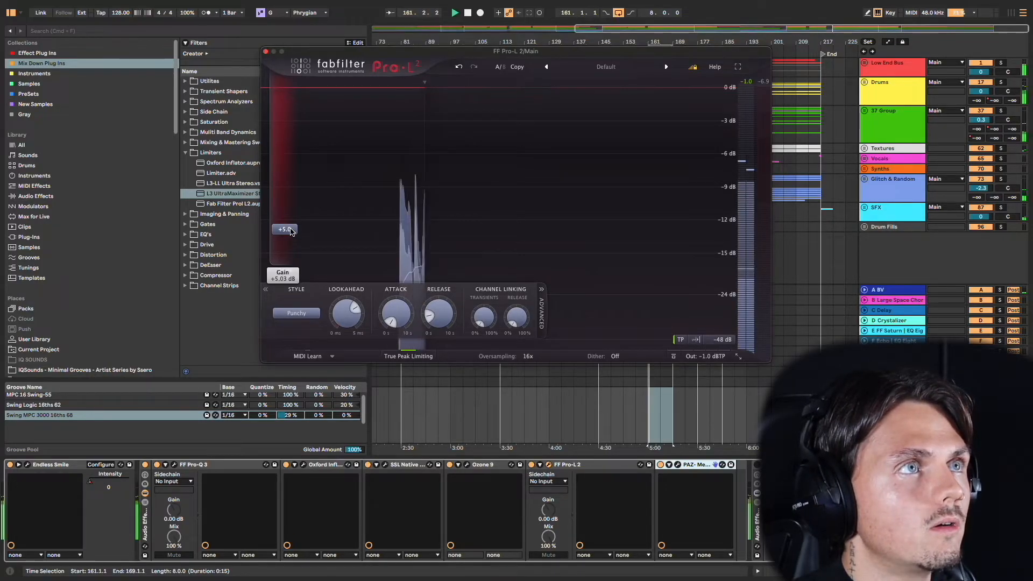
drag(291, 231, 295, 190)
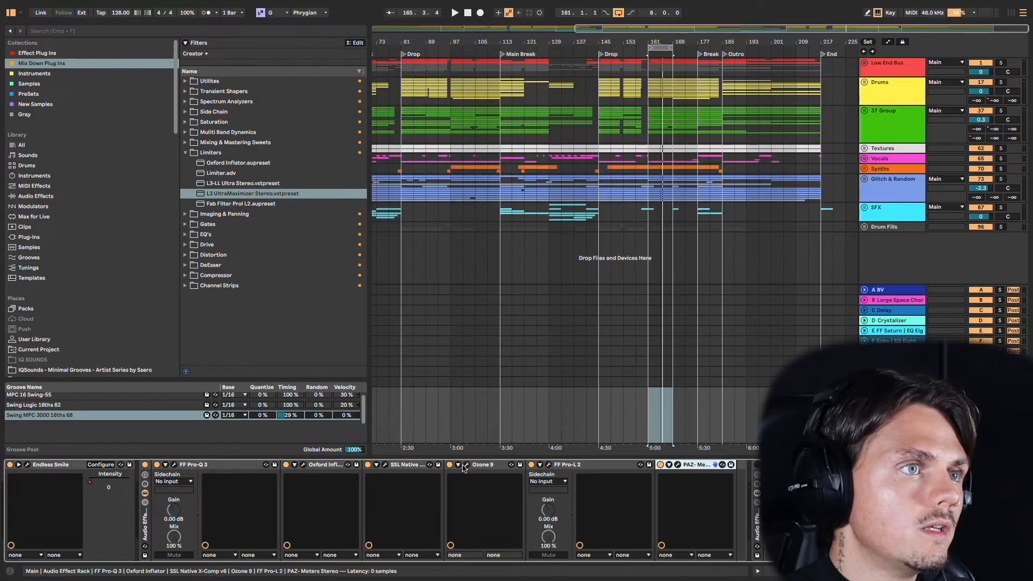
Step: Open Ozone 9 from the main track's chain and reposition its window over the arrangement
click(465, 466)
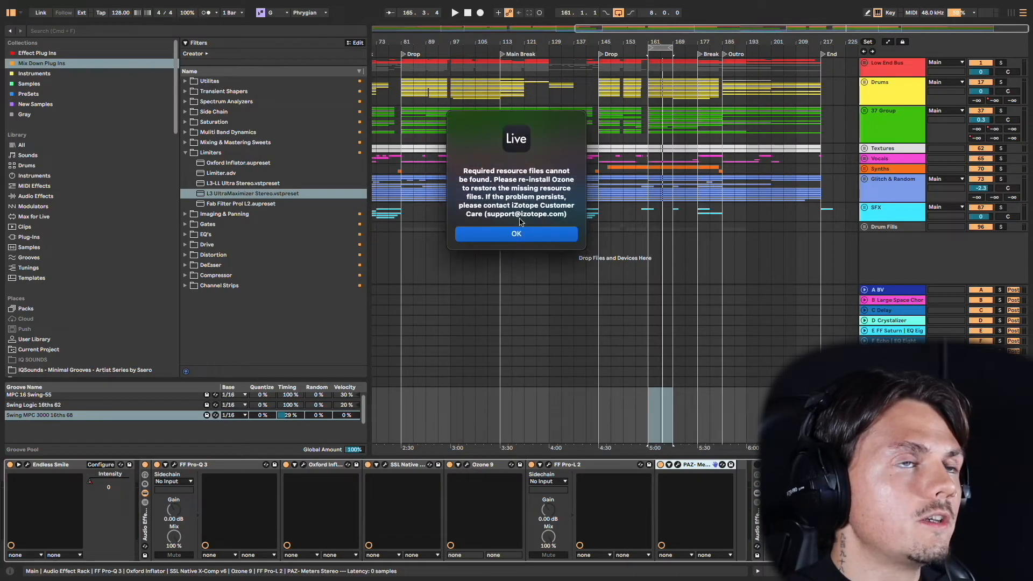
click(517, 234)
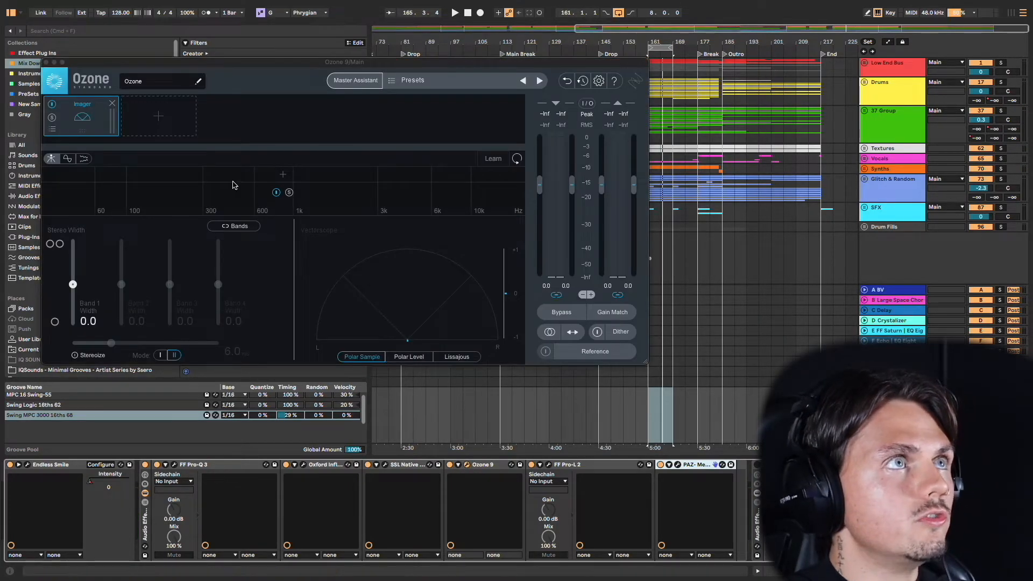
drag(336, 64, 372, 61)
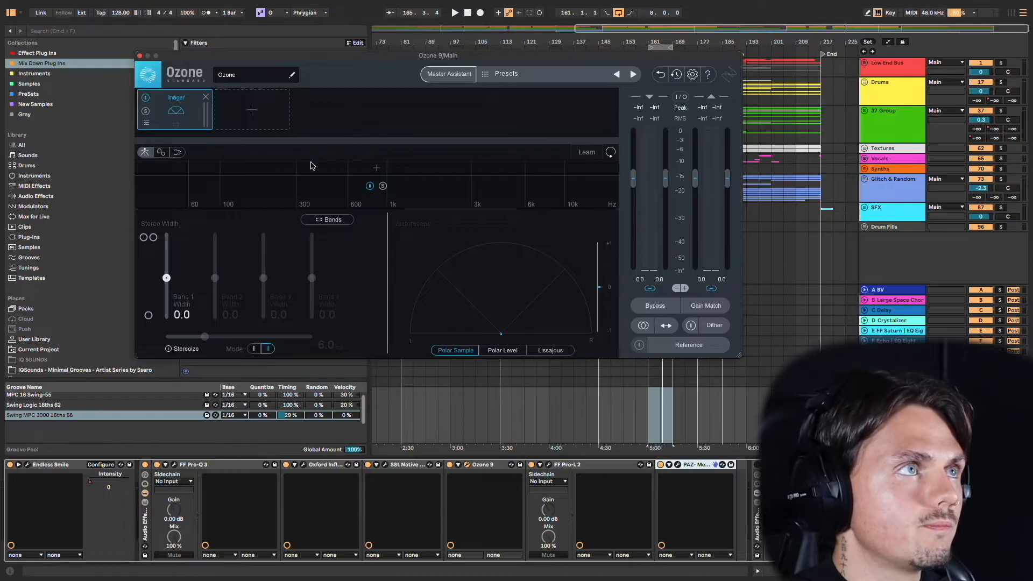
Step: Add an Imager crossover at 128 Hz and narrow Band 1's stereo width to -63.3 during playback
click(220, 168)
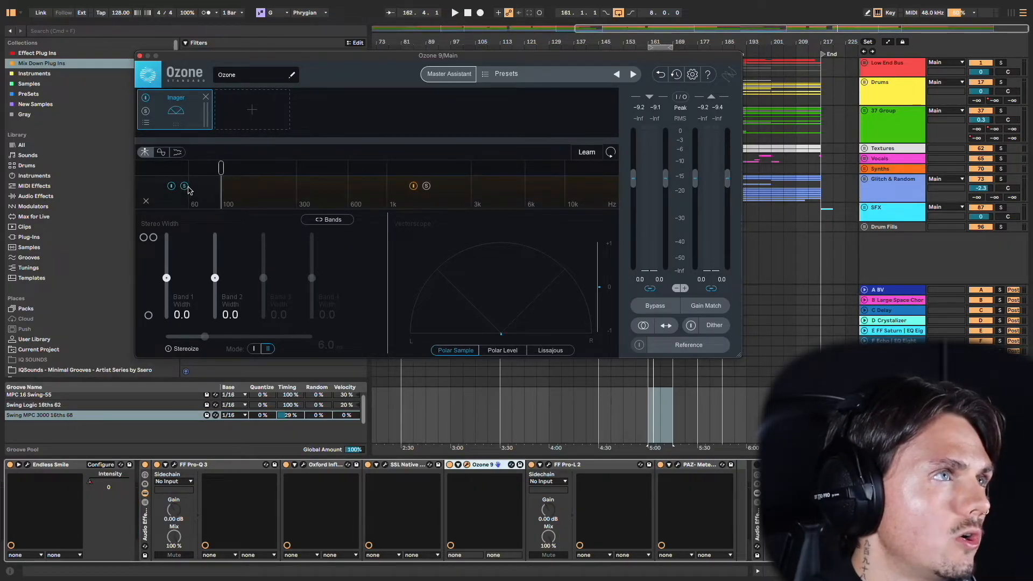
key(space)
drag(222, 169, 237, 166)
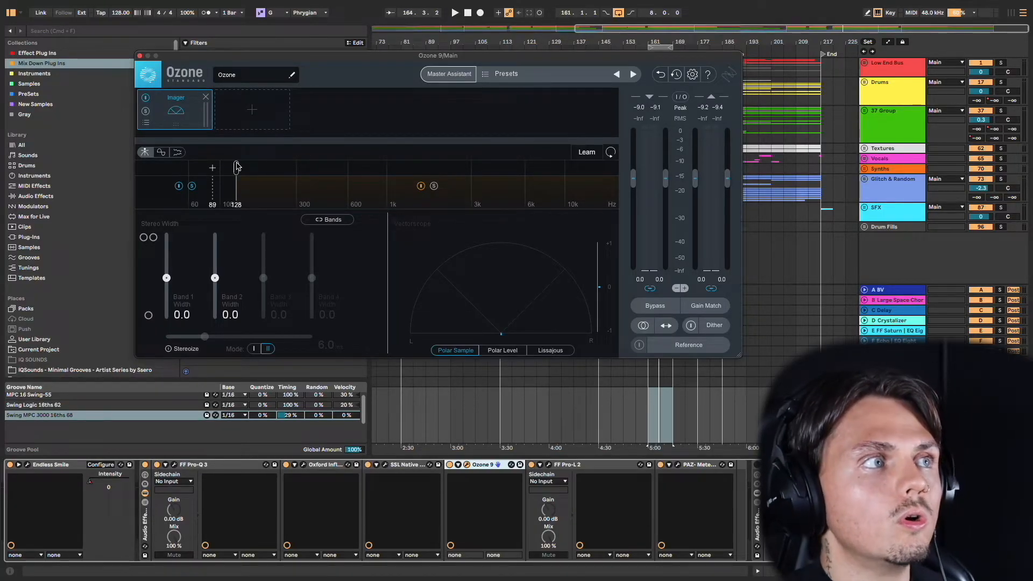
key(space)
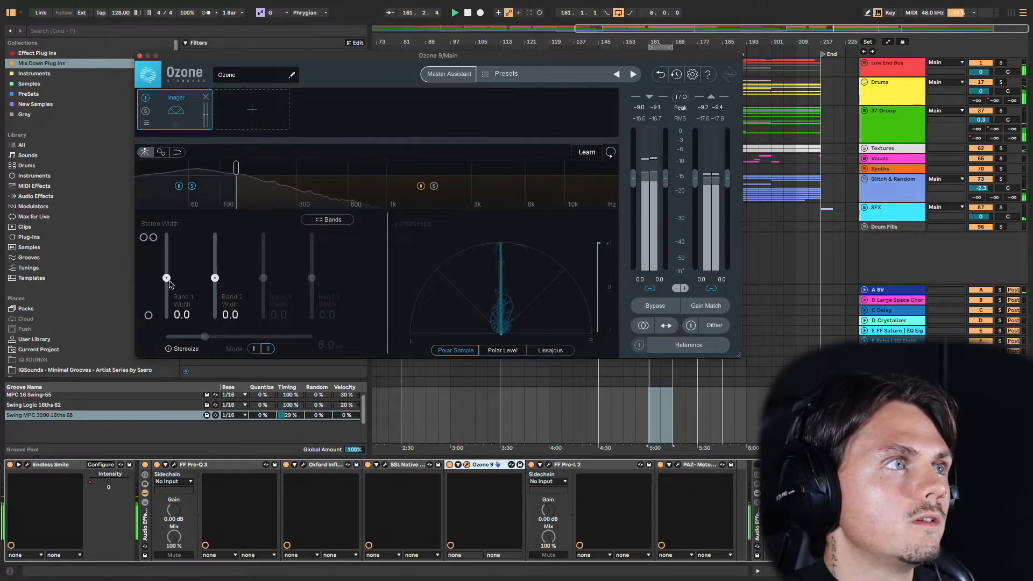
drag(166, 277, 170, 308)
key(space)
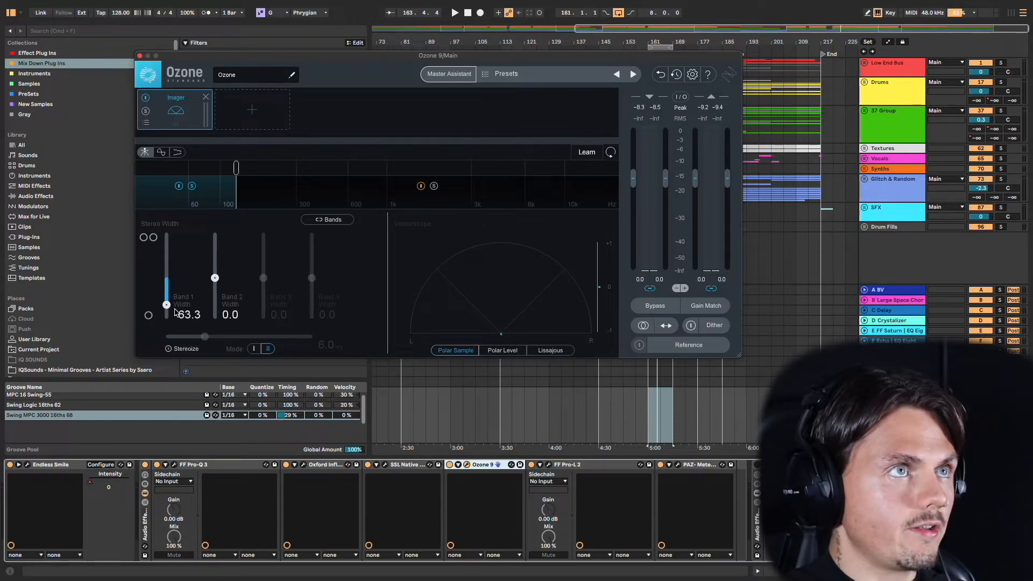
Step: Add an upper Imager crossover just below 10 kHz and fine-tune it while auditioning the top band
click(562, 171)
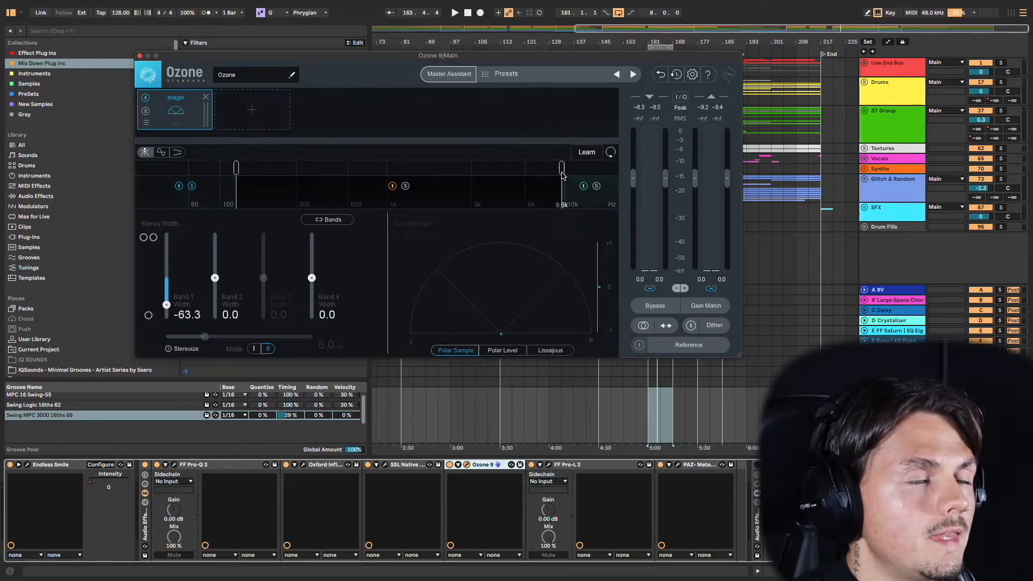
click(596, 187)
key(space)
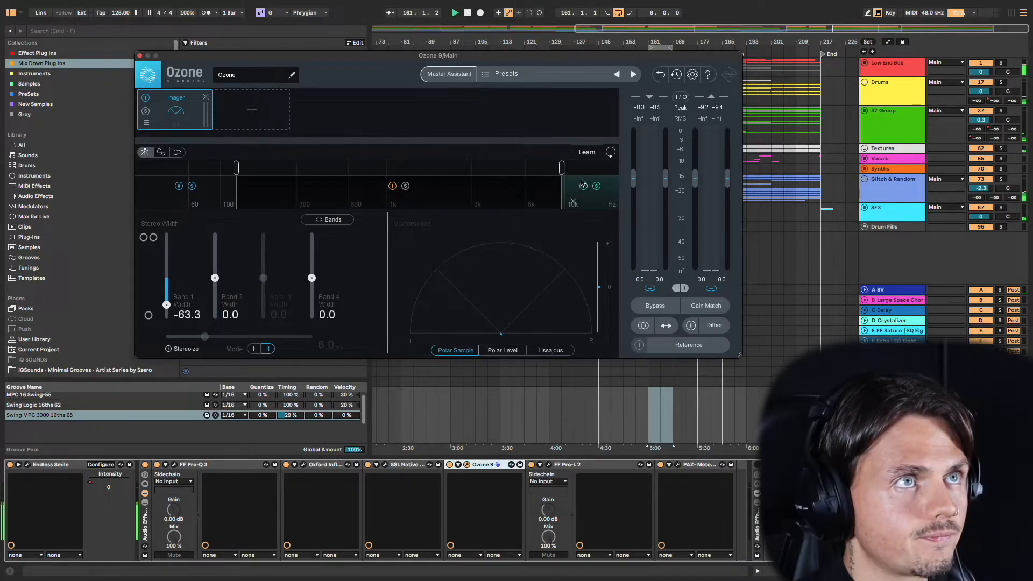
drag(552, 172, 557, 170)
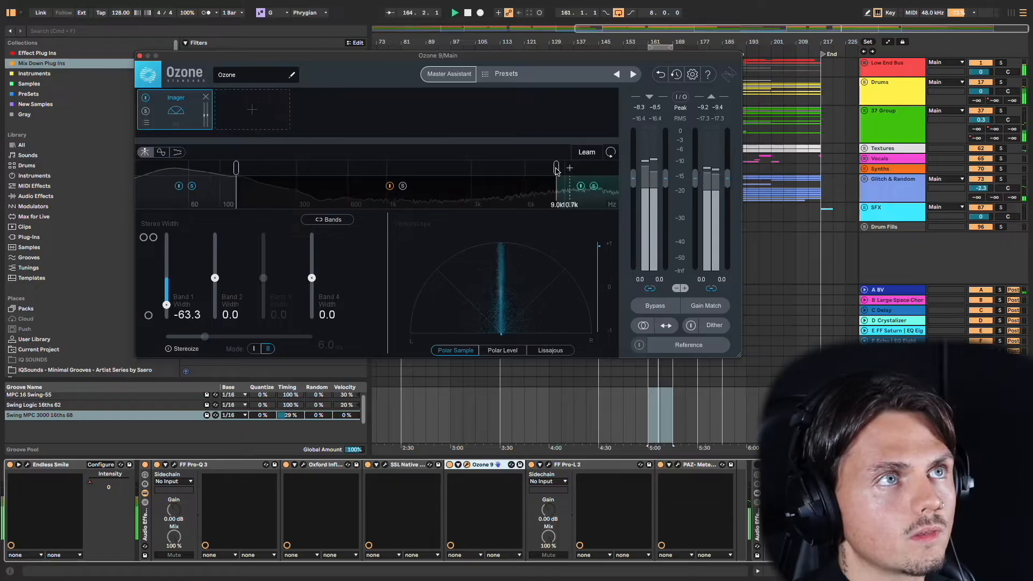
key(space)
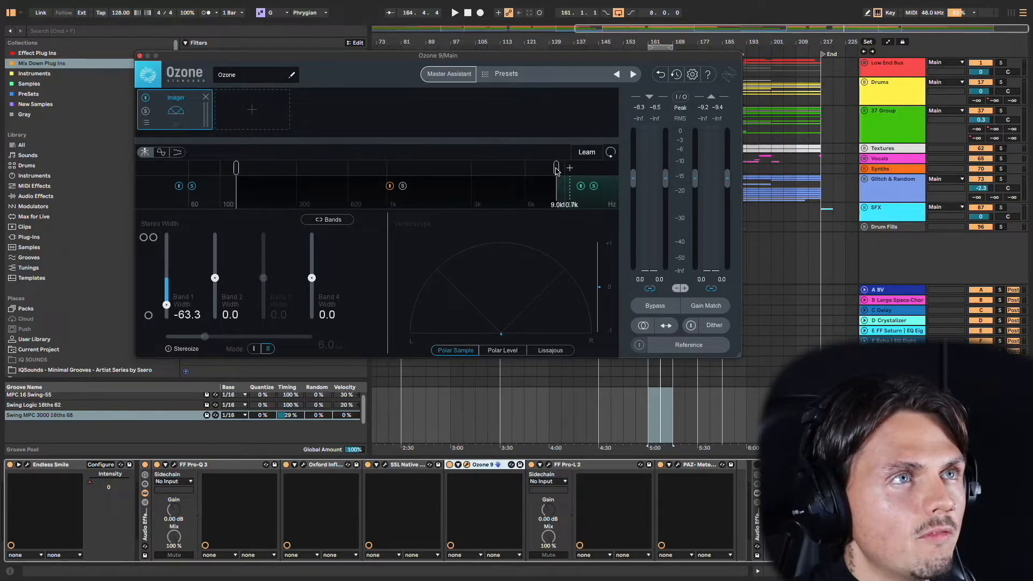
mouse_move(557, 169)
mouse_down()
mouse_move(545, 170)
mouse_move(562, 169)
mouse_up()
key(space)
key(space)
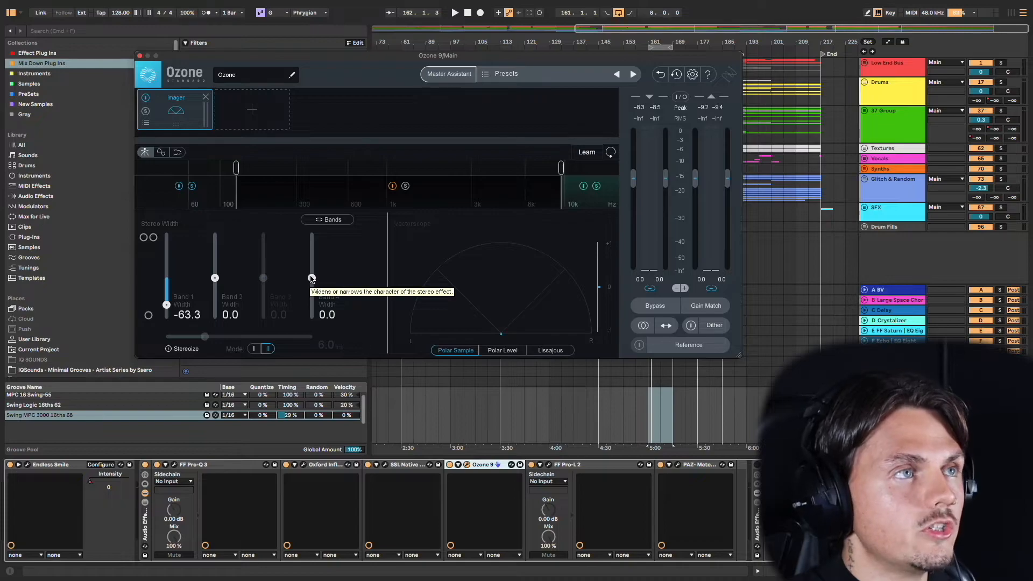
Step: Try Band 4's stereo width at 62.0, 22.8 and -25.3 while listening to the loop
key(space)
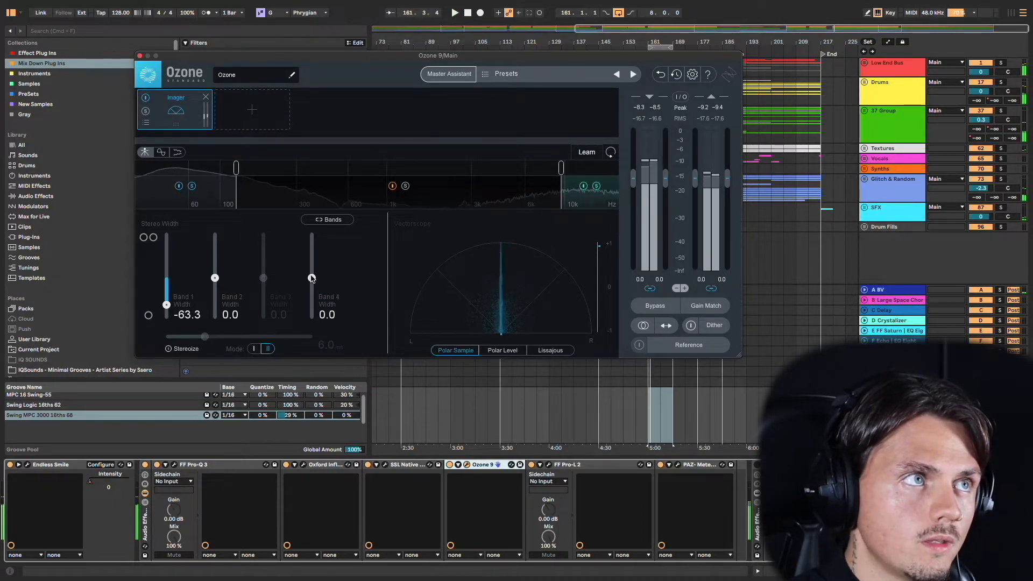
drag(311, 278, 314, 252)
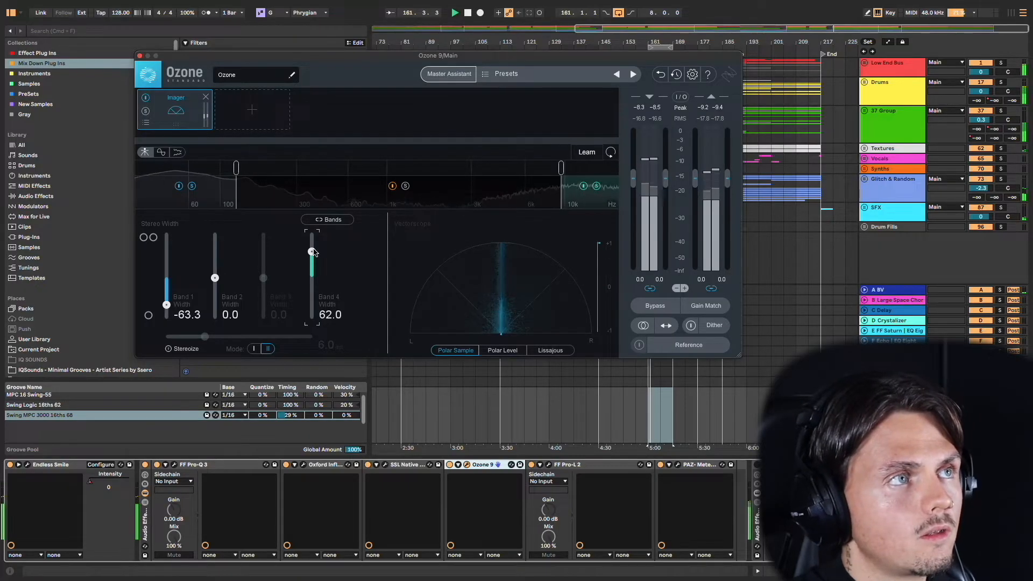
drag(313, 252, 312, 269)
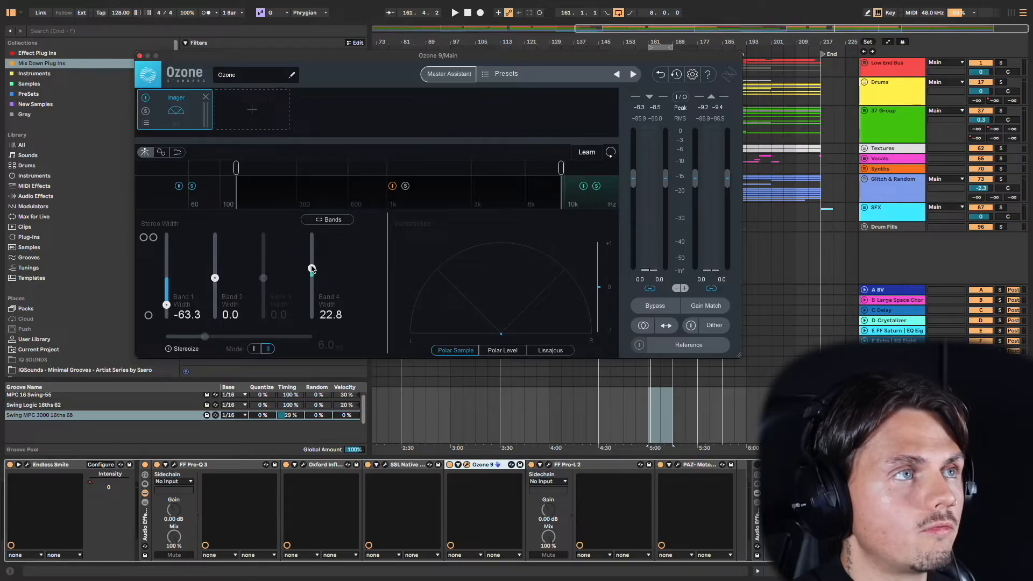
drag(312, 268, 307, 289)
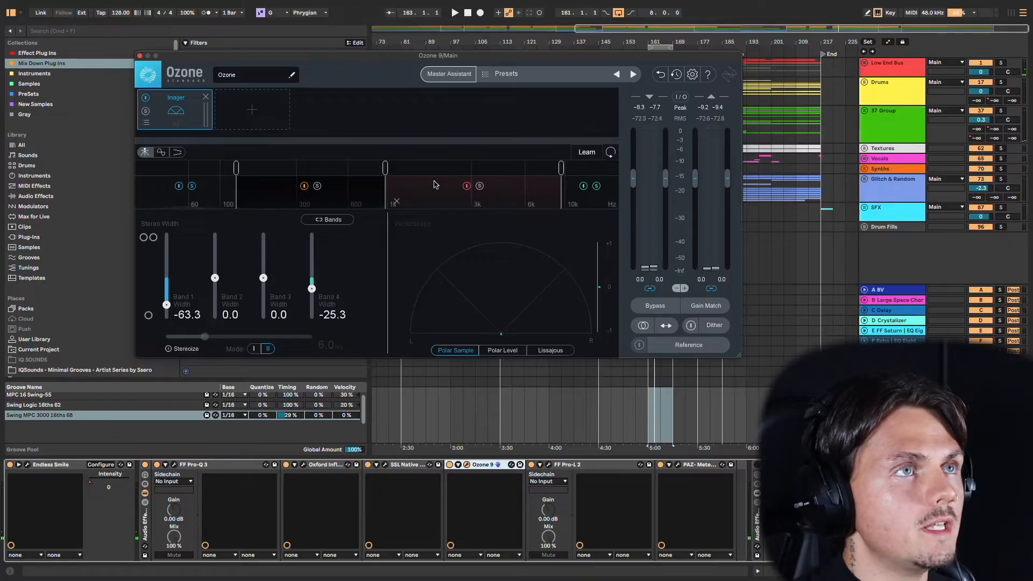
Step: Move the middle crossover to just above 1 kHz and widen Band 3's stereo width to 65.8
key(space)
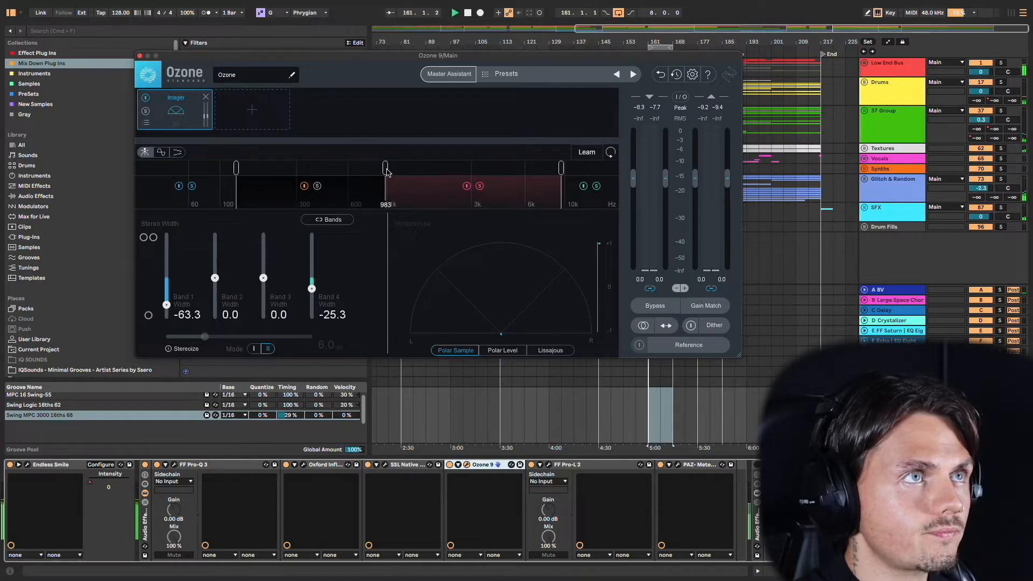
drag(386, 168, 397, 169)
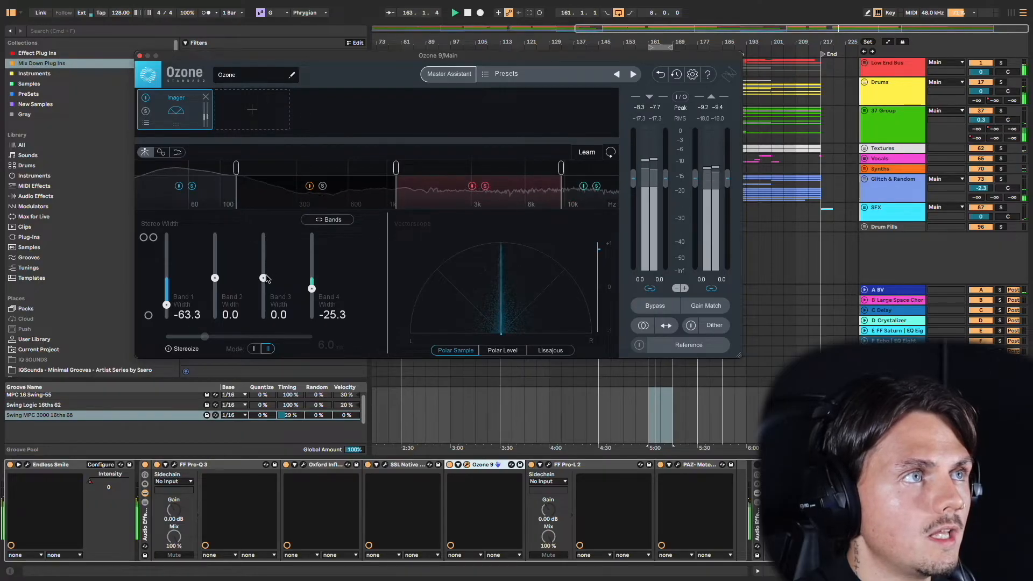
drag(269, 277, 277, 251)
Step: Set the stereo width of Band 2 to 29.1 and Band 4 to 25.3 during playback
key(space)
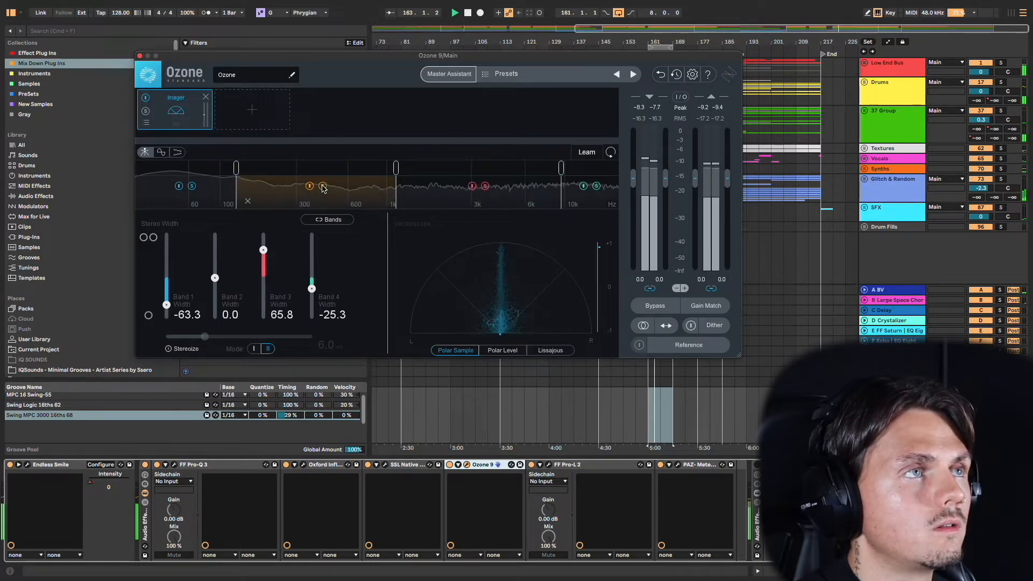
drag(220, 279, 221, 267)
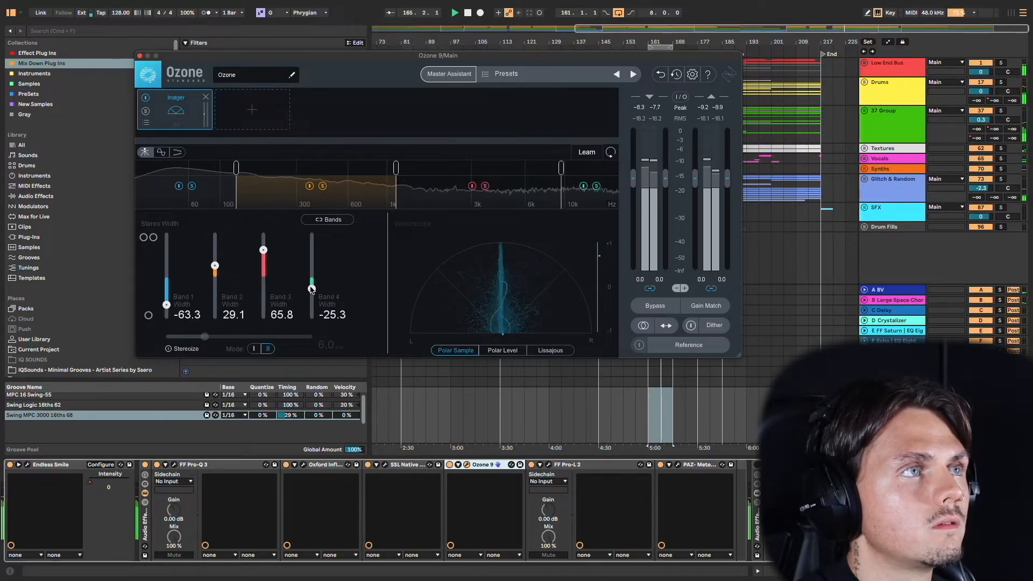
drag(312, 289, 313, 266)
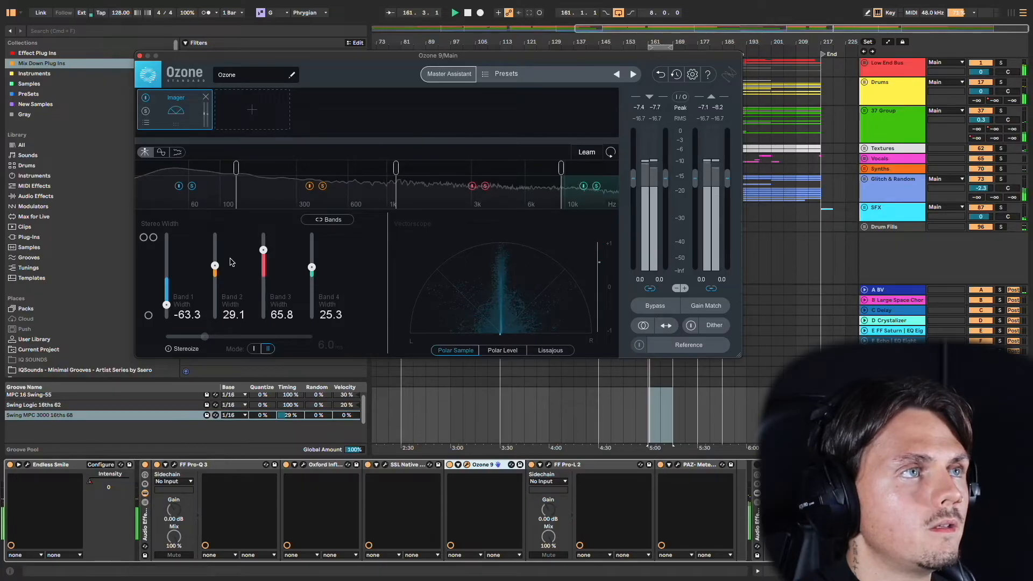
Step: Stop playback, close the Ozone Imager and open the SSL Native X-Comp, moving its window clear of the browser
key(space)
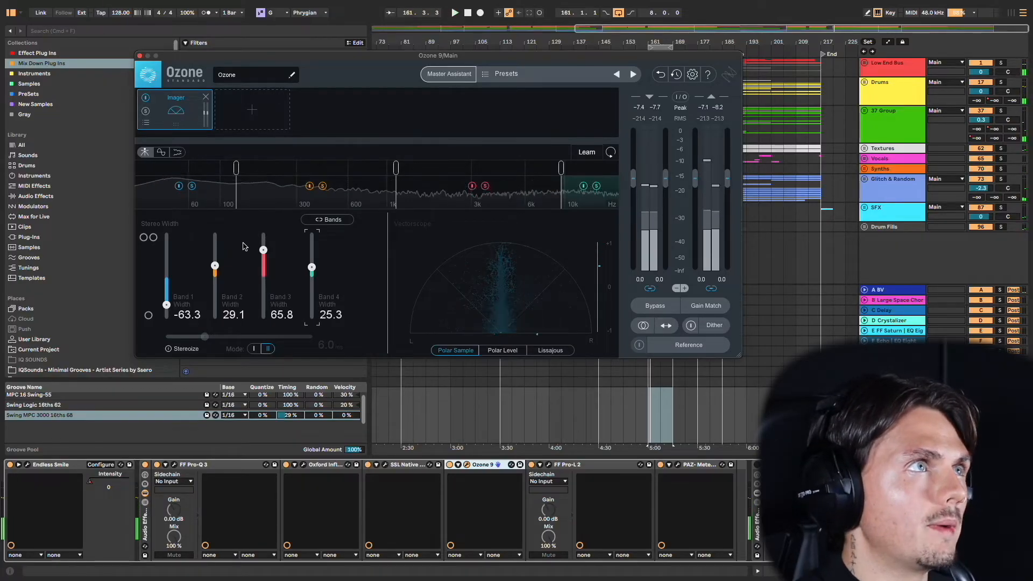
click(139, 56)
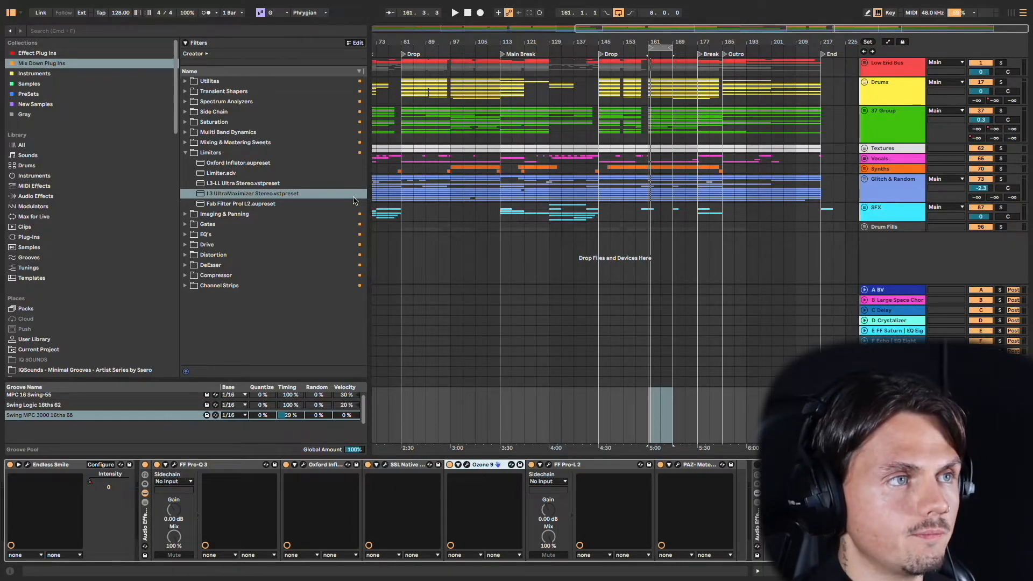
click(384, 465)
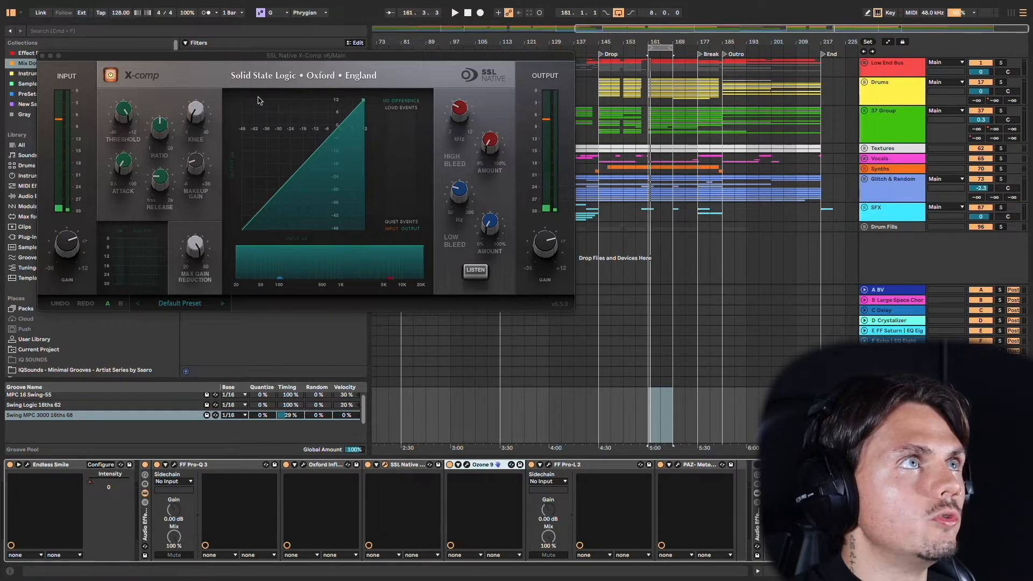
drag(238, 58, 653, 102)
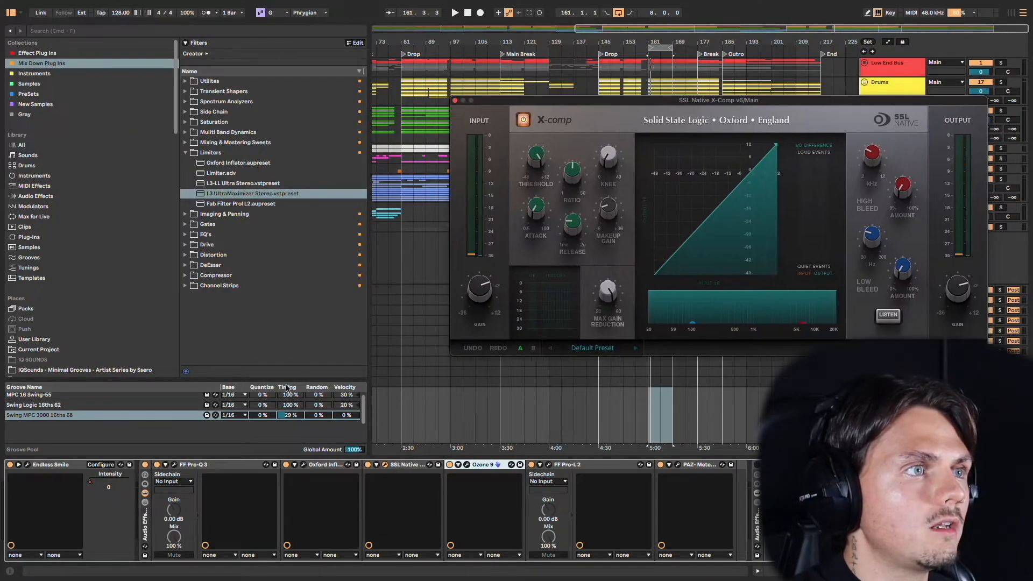
Step: Open the Oxford Inflator and set its Effect to 88.8 % and Curve to 29.3 during playback
click(304, 465)
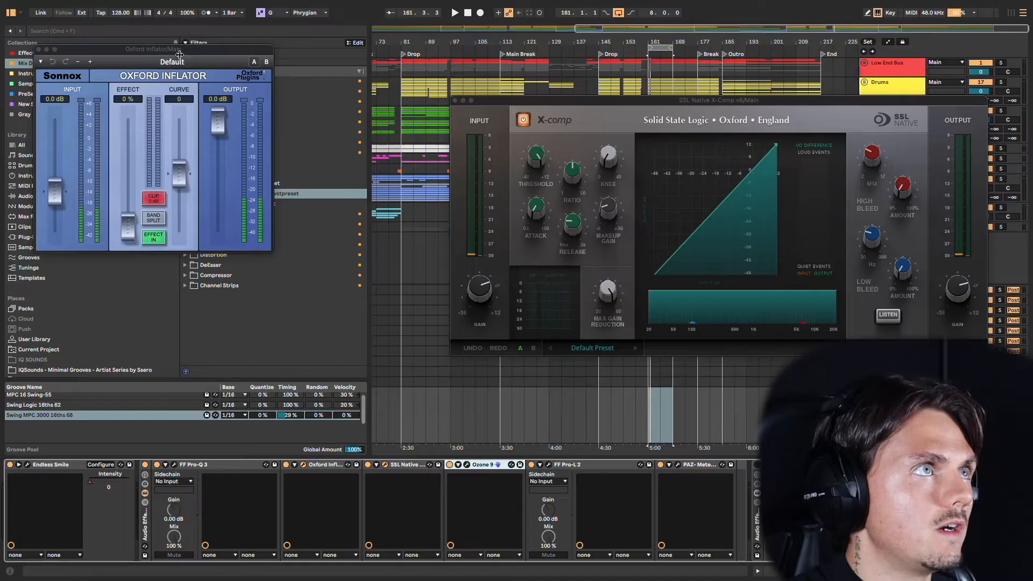
click(180, 55)
drag(186, 56, 268, 120)
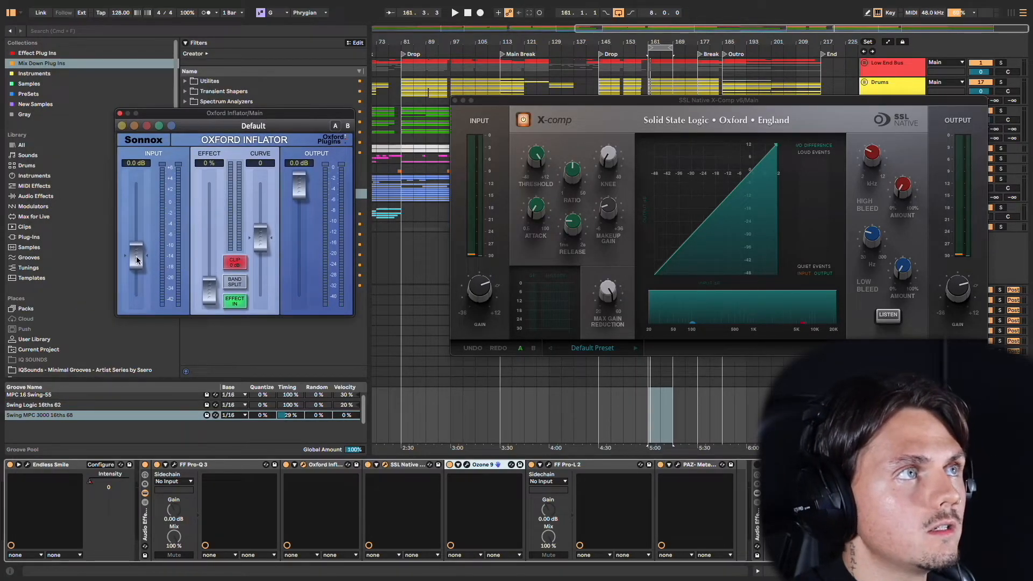
key(space)
drag(209, 287, 215, 193)
drag(263, 235, 209, 199)
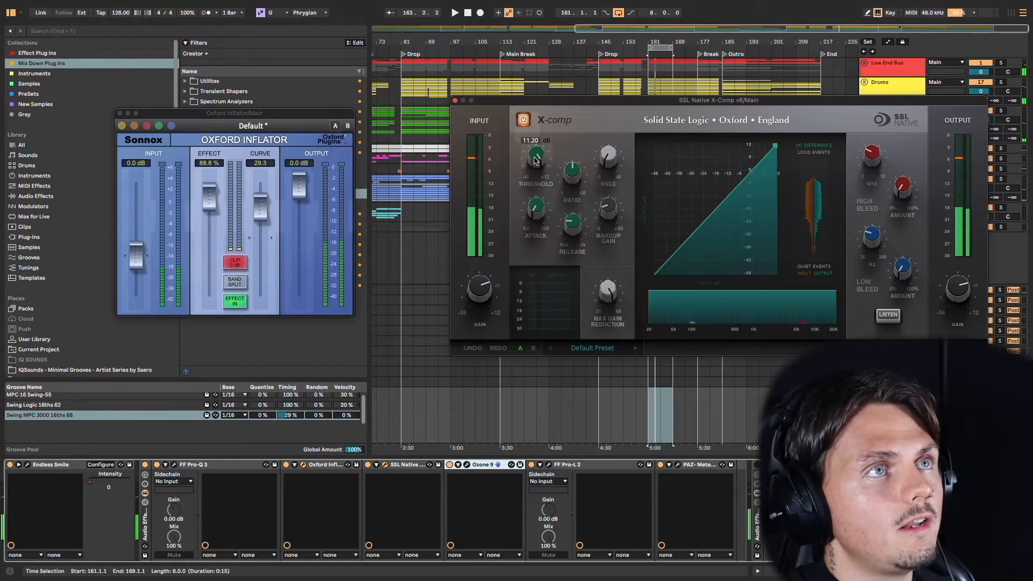
Step: Lower the X-Comp threshold to -5.24 dB and fine-tune it further while listening to the loop
drag(534, 157, 532, 172)
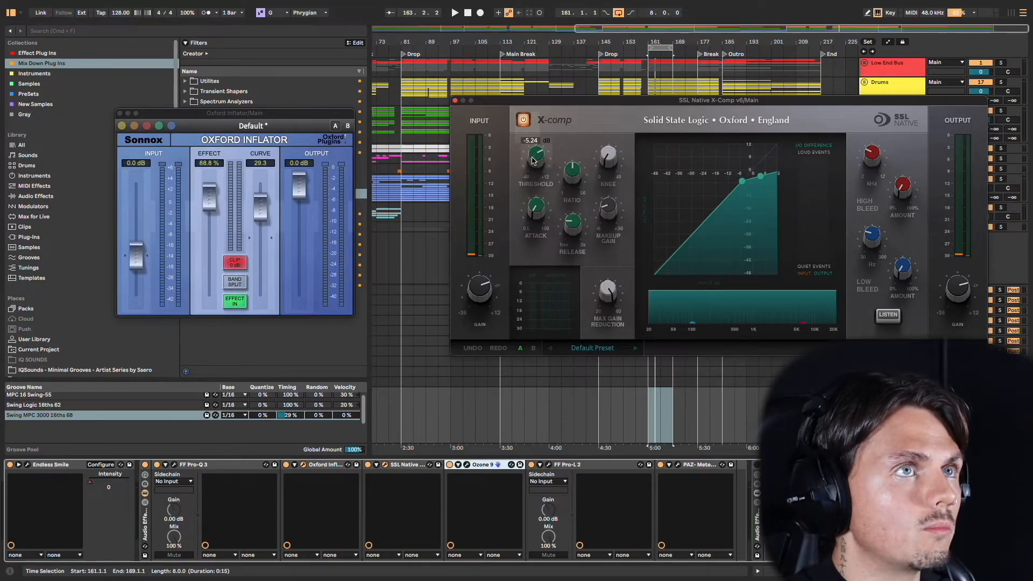
mouse_move(541, 208)
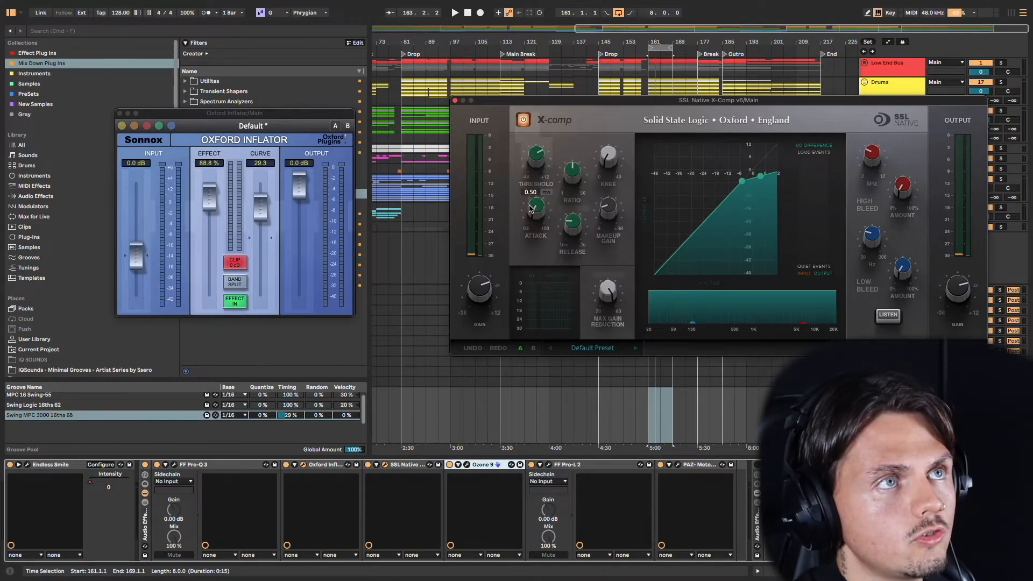
mouse_move(571, 173)
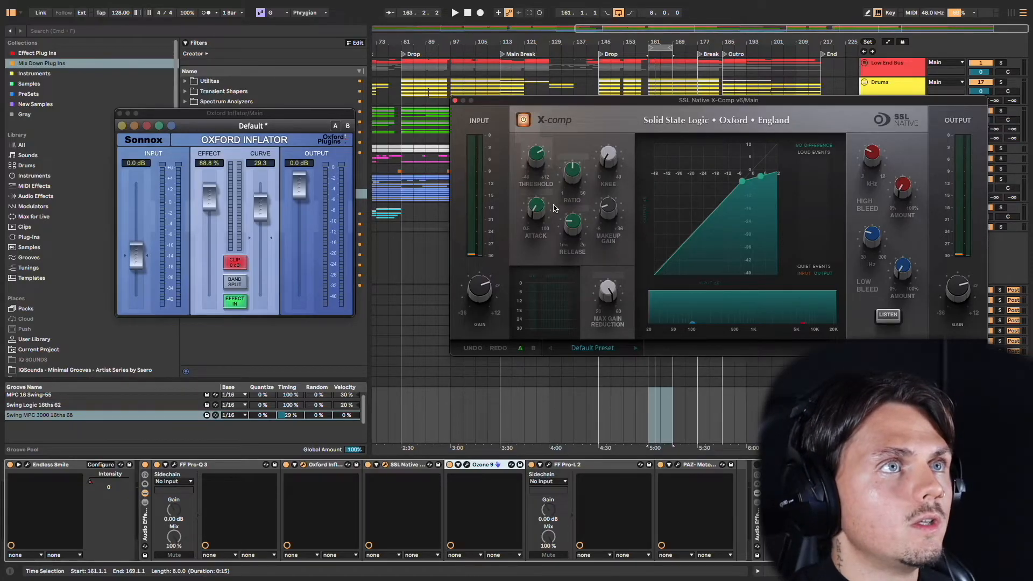
mouse_move(569, 232)
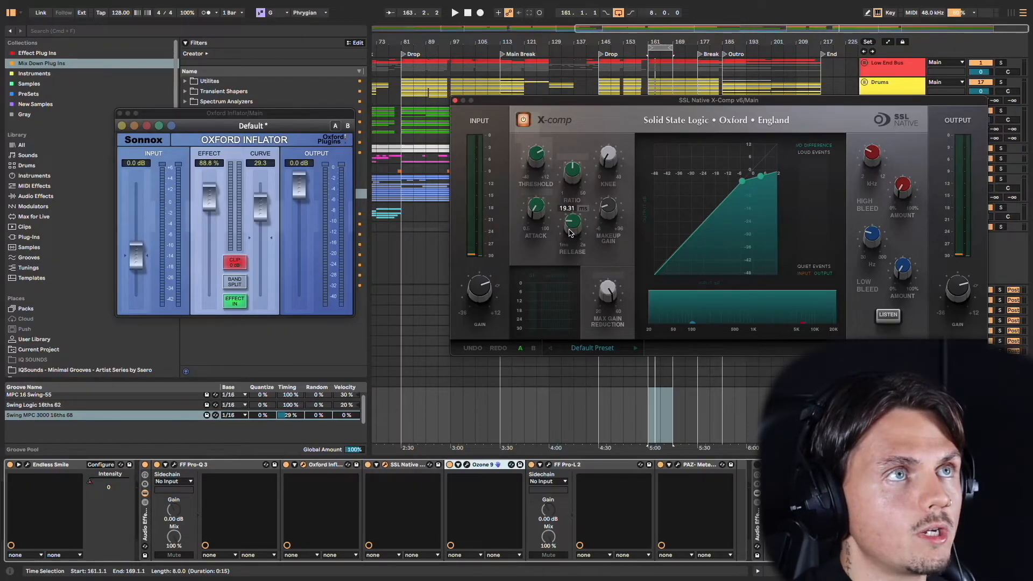
key(space)
drag(529, 154, 533, 161)
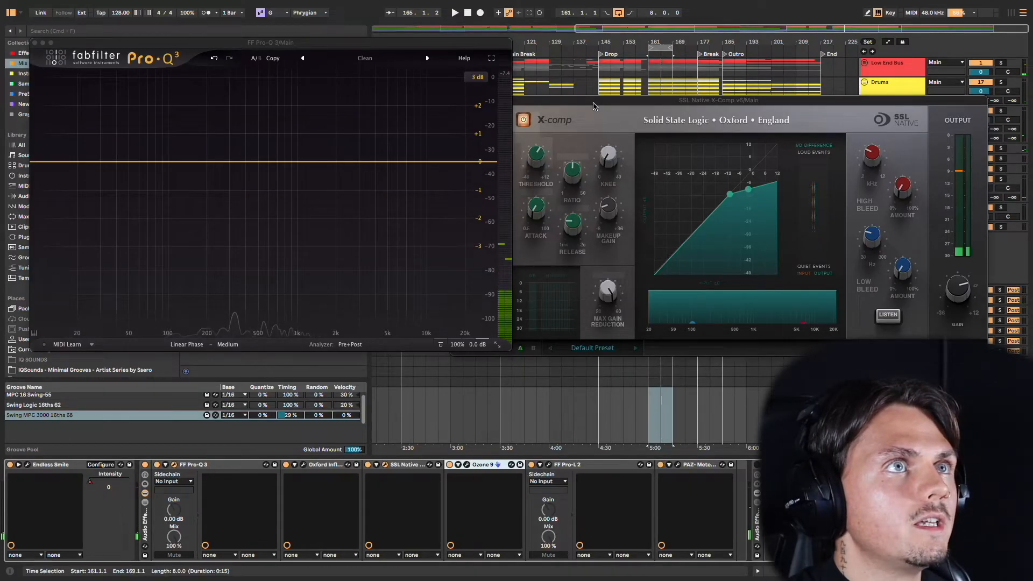
Step: Close the X-Comp window and reposition the Pro-Q 3 window over the arrangement
drag(597, 100, 643, 131)
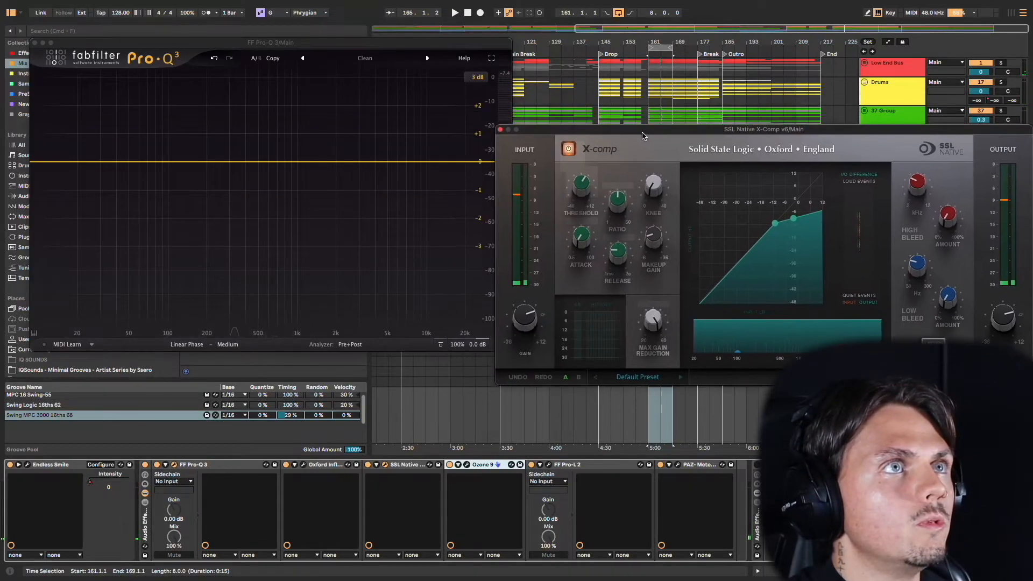
click(500, 131)
drag(412, 45, 573, 95)
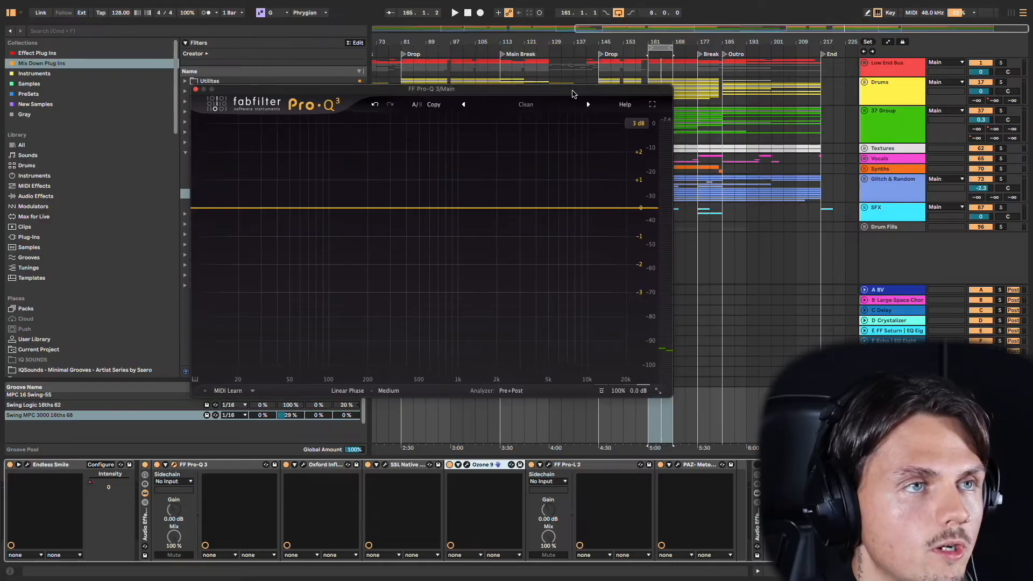
drag(383, 91, 416, 93)
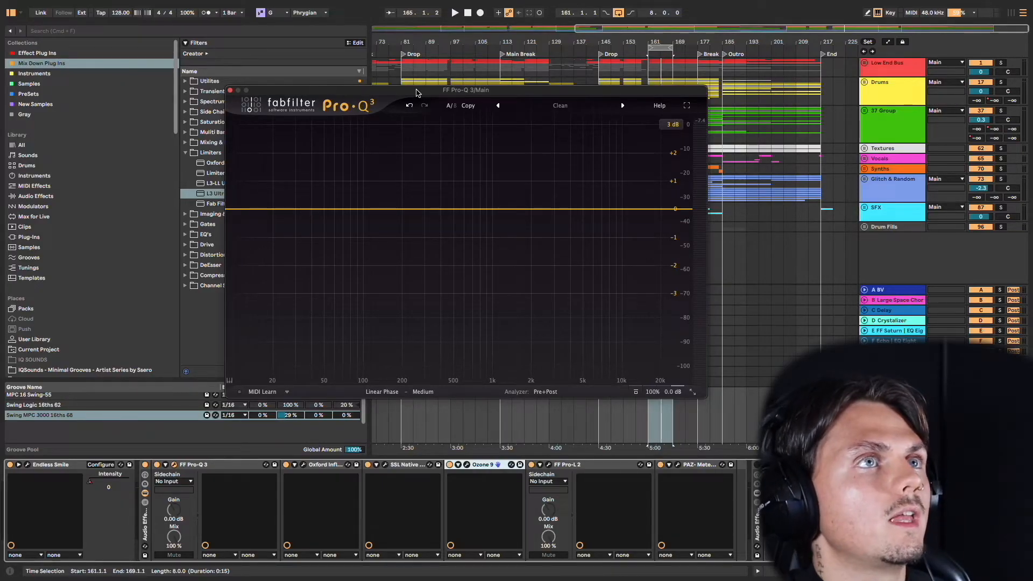
Step: Review the Pro-Q 3 display range, phase processing mode and linear-phase resolution options
click(671, 125)
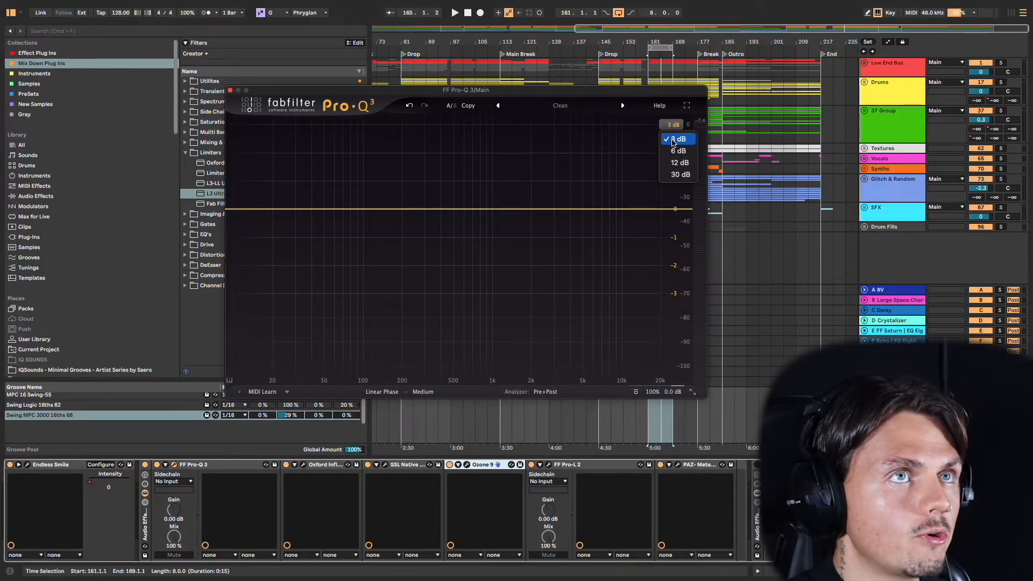
click(587, 143)
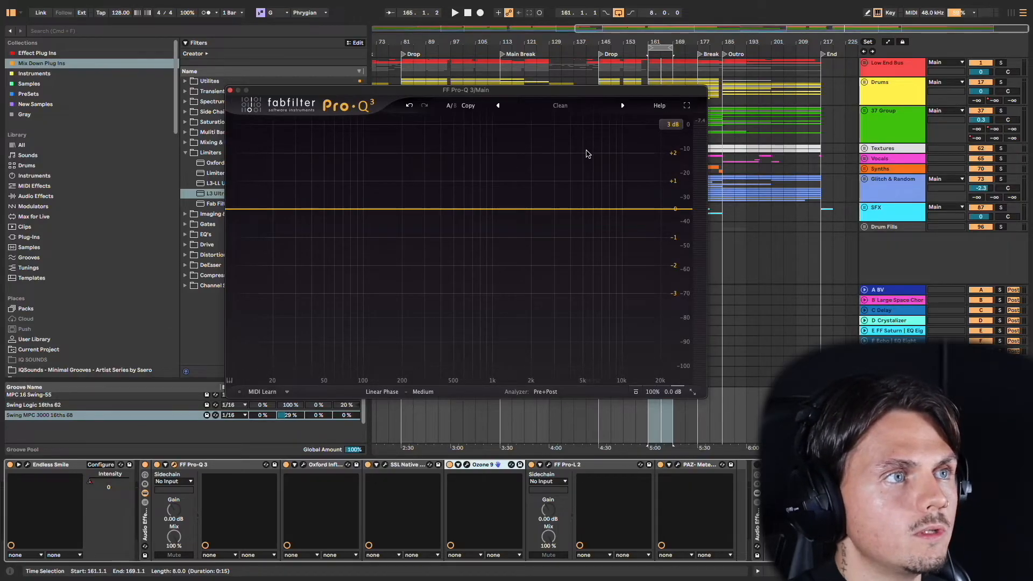
click(382, 392)
click(396, 396)
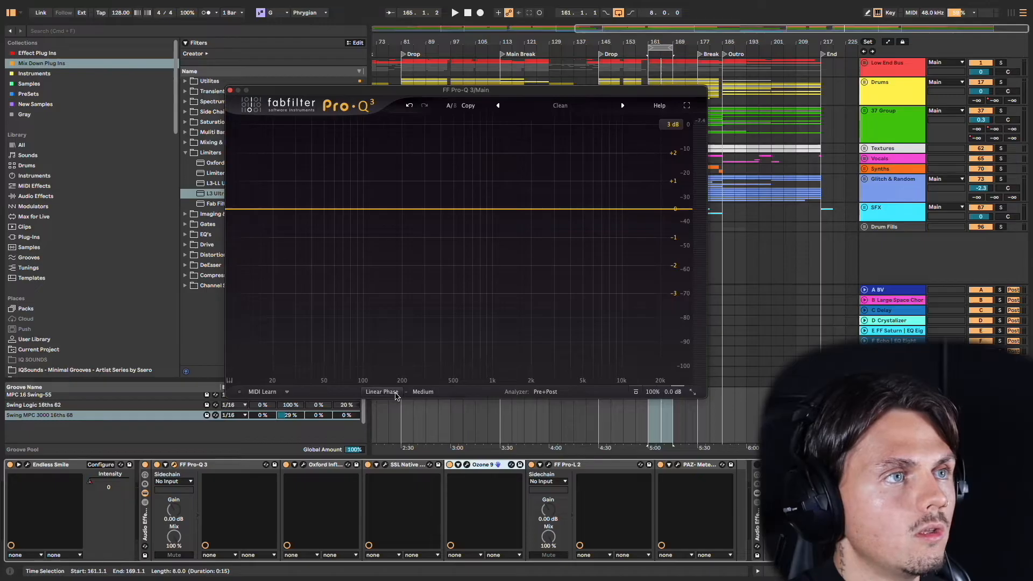
click(422, 392)
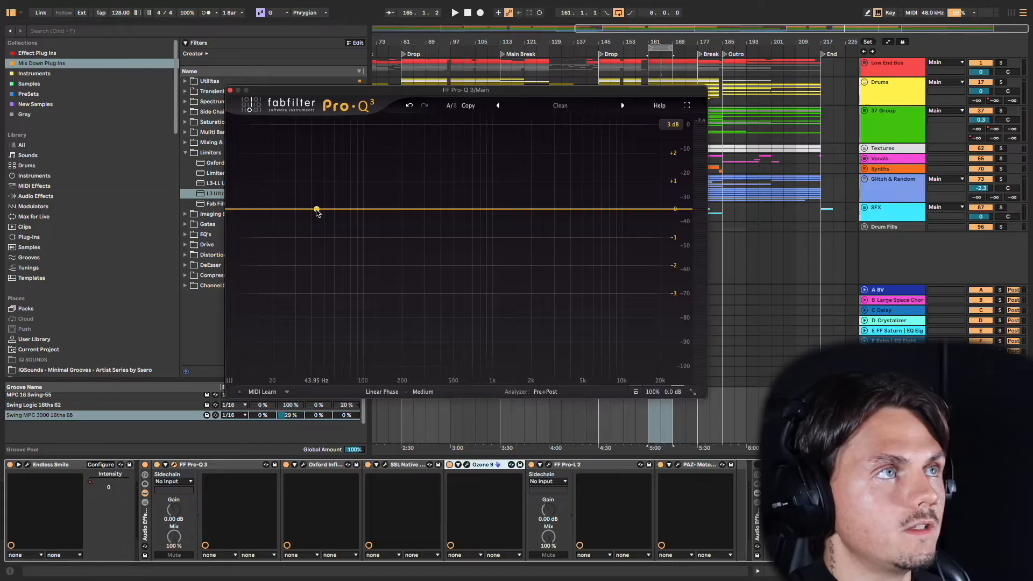
Step: Add a low cut in Pro-Q 3 at about 21 Hz with a 36 dB/oct slope
click(238, 209)
key(space)
click(262, 192)
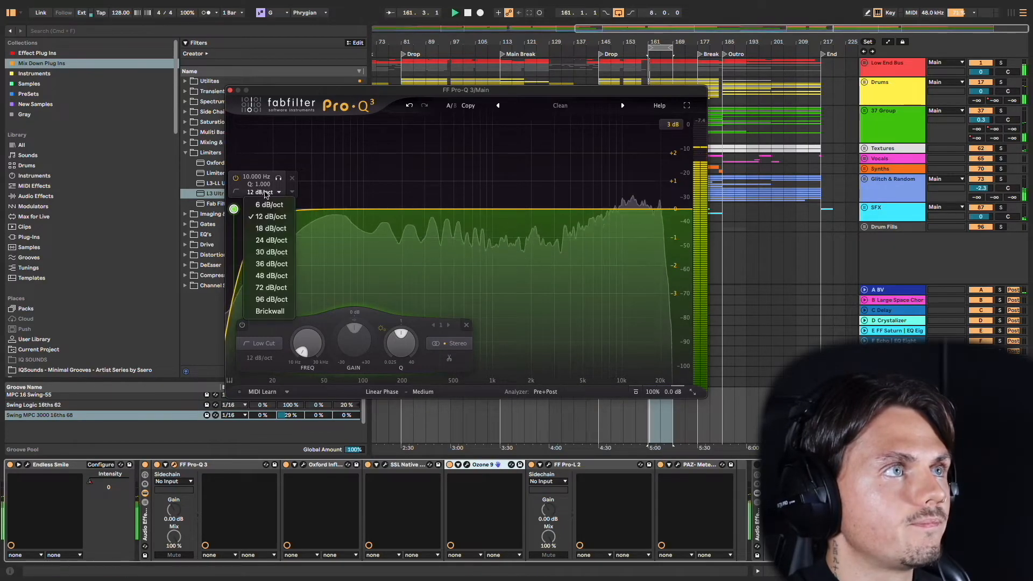
click(268, 264)
drag(233, 209, 276, 205)
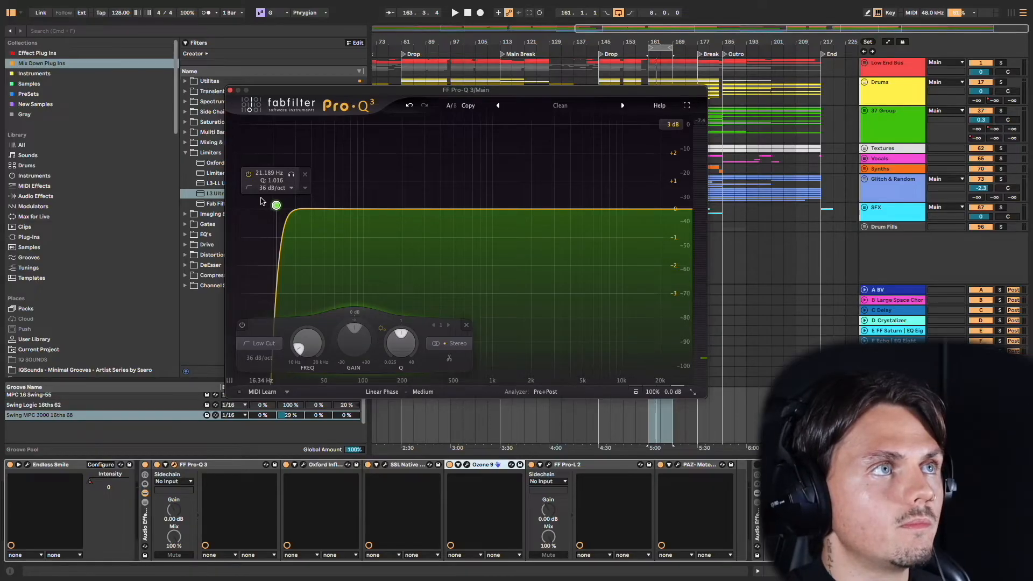
Step: Grab the 2.4 kHz spectrum peak during playback and cut it by about 4.75 dB with a narrow bell
key(space)
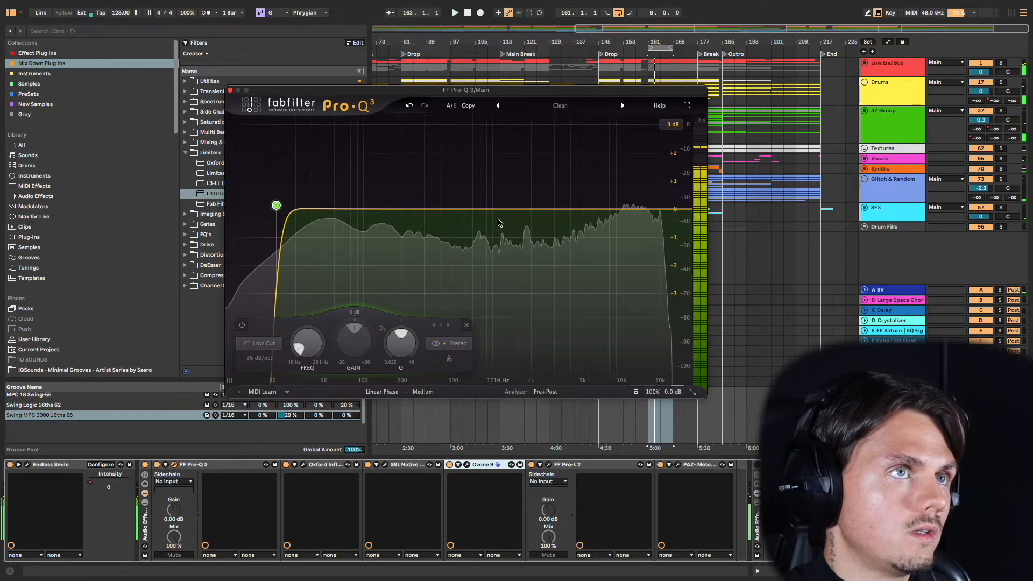
key(space)
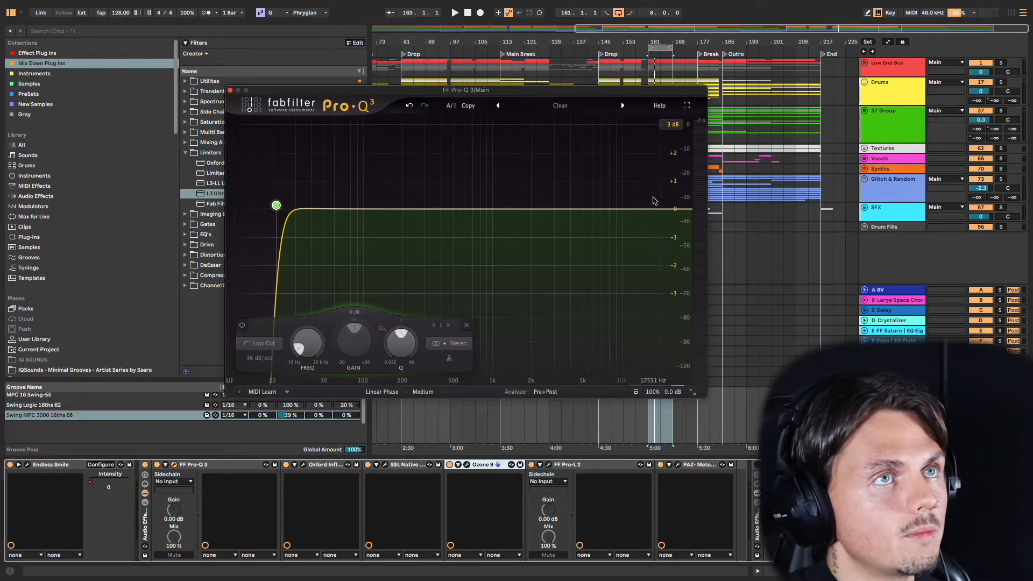
key(space)
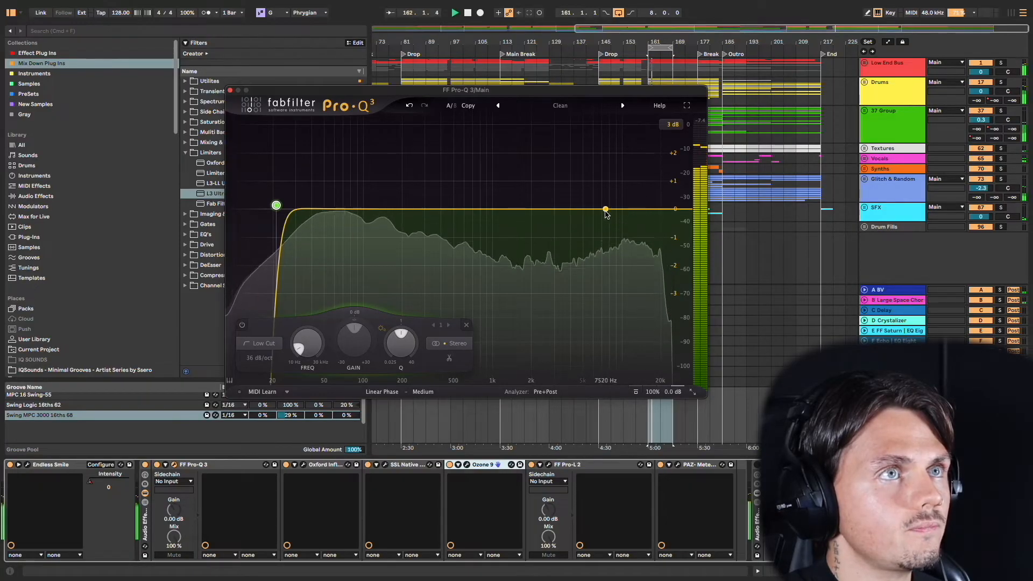
mouse_move(584, 215)
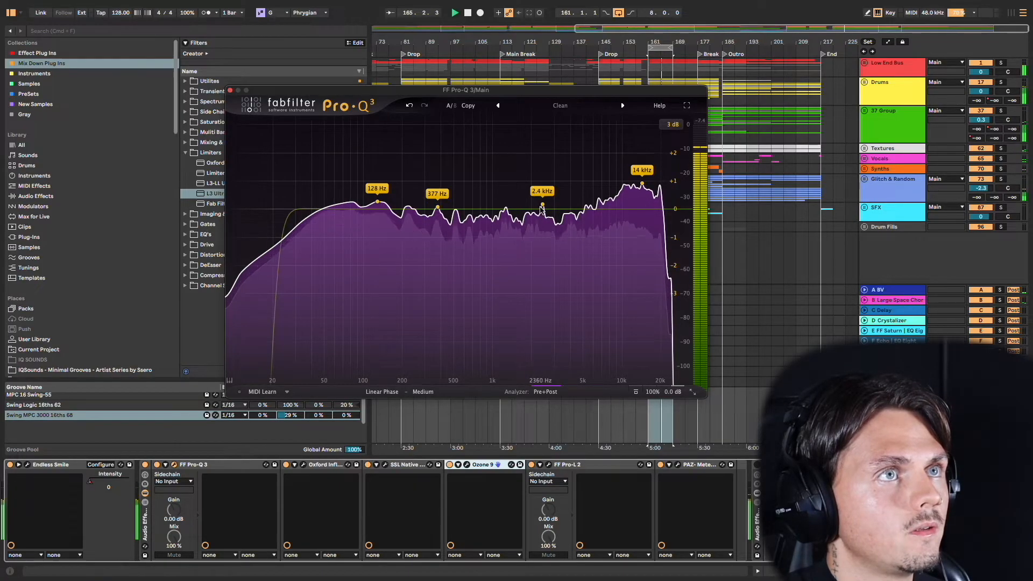
drag(542, 216, 543, 241)
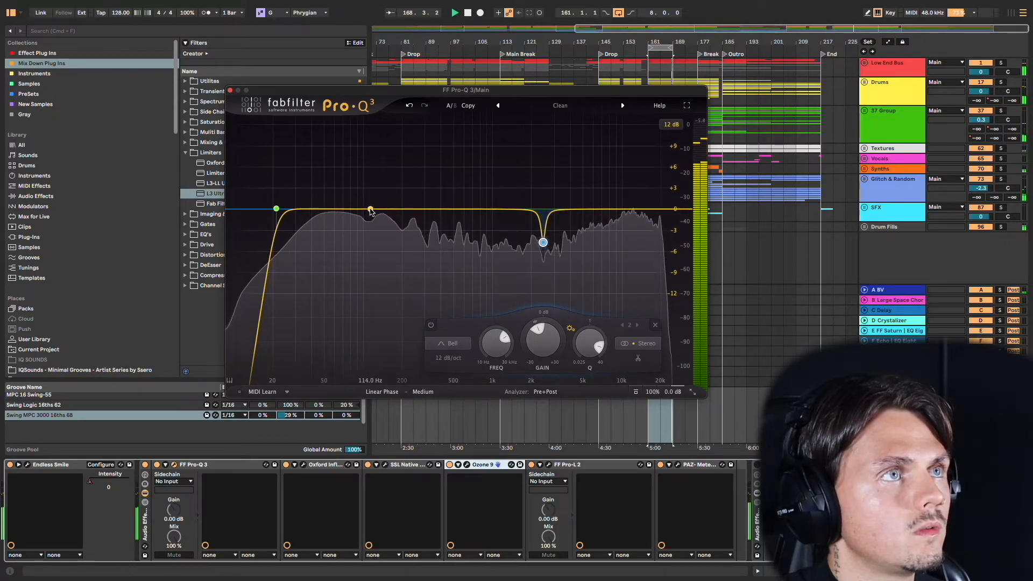
Step: Add a bell cut of about 2.66 dB near 101 Hz and narrow it to a Q of 7.215
mouse_move(366, 210)
mouse_down()
mouse_move(373, 180)
mouse_move(360, 188)
mouse_move(371, 201)
mouse_move(369, 229)
mouse_up()
scroll(369, 229, up, 3)
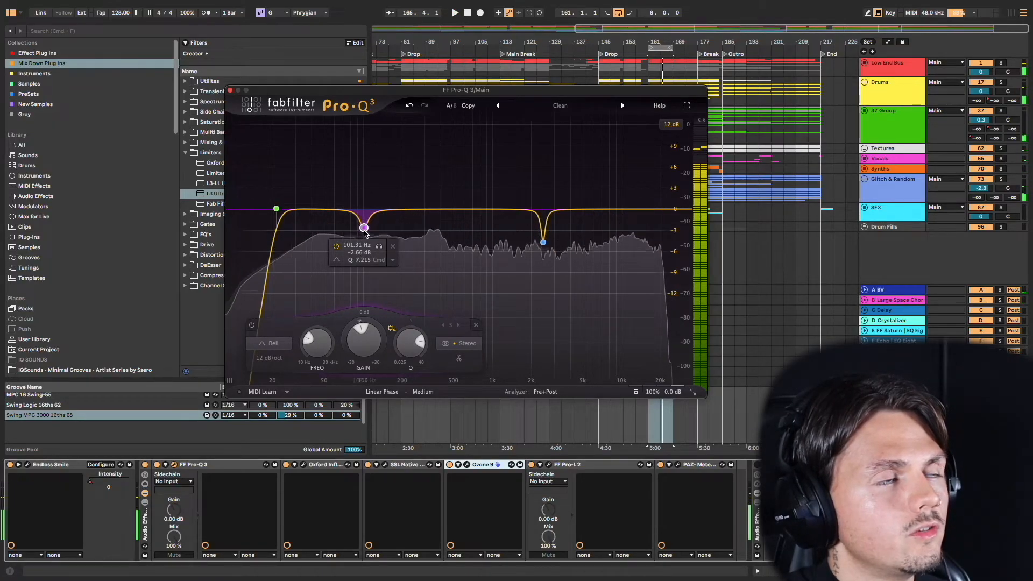
key(space)
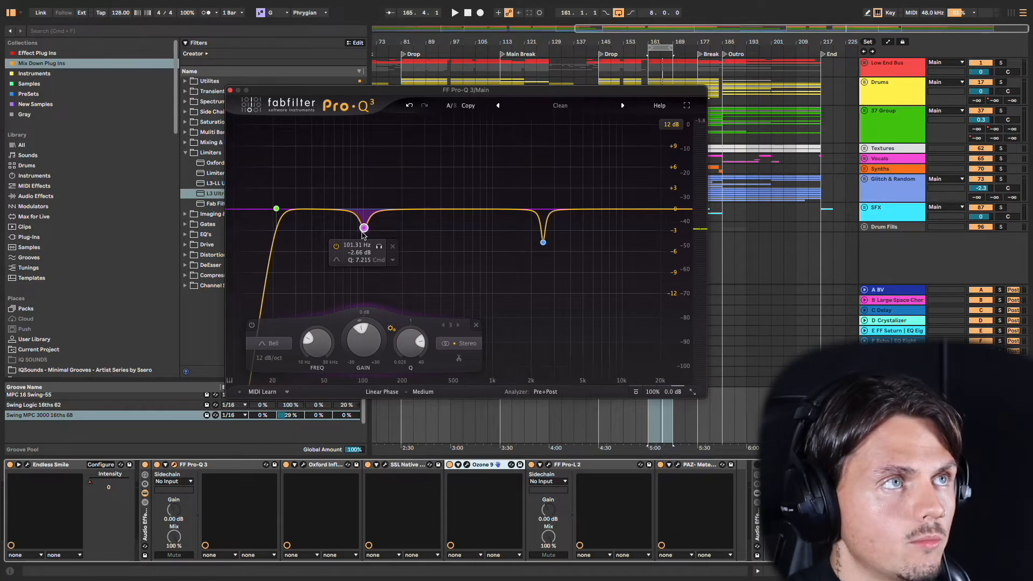
Step: Solo the low bell cut during playback, move it to about 87.7 Hz and tighten its Q to 8.636
key(space)
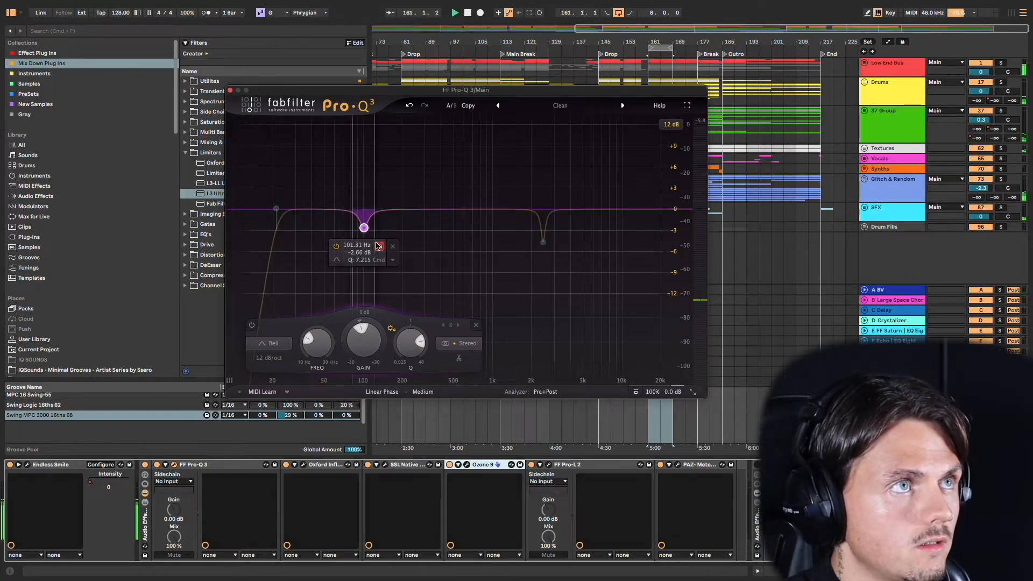
mouse_move(379, 246)
mouse_down()
mouse_move(347, 248)
mouse_move(364, 248)
mouse_up()
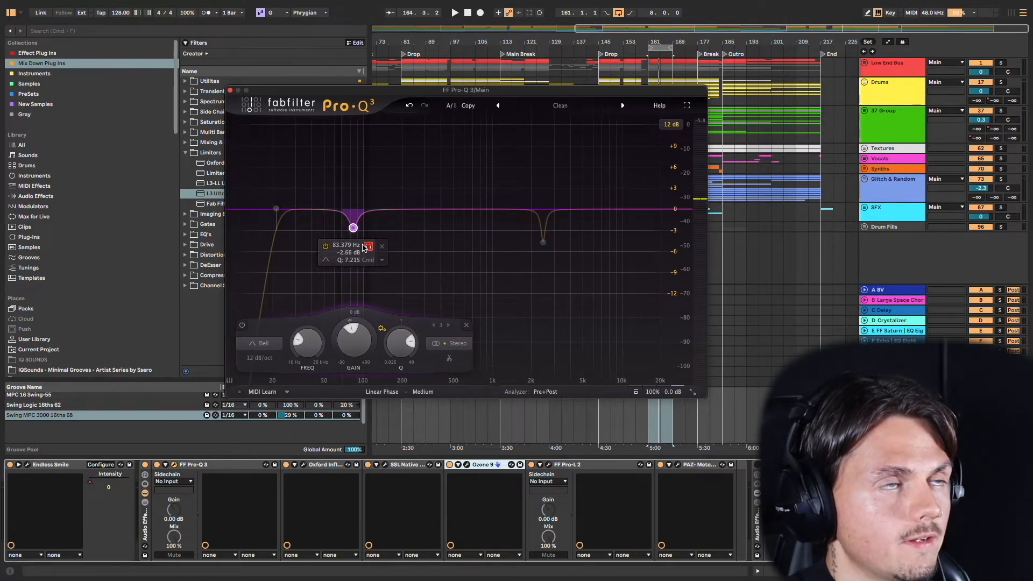
drag(364, 248, 367, 245)
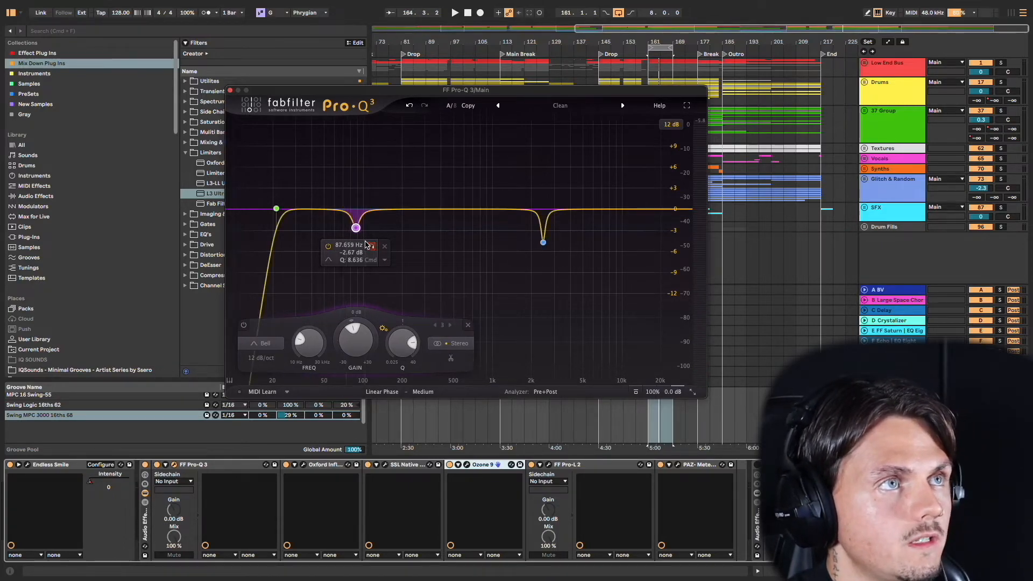
Step: Add a broad bell boost of about 1.33 dB near 949 Hz, make it dynamic and slightly reduce its gain
key(space)
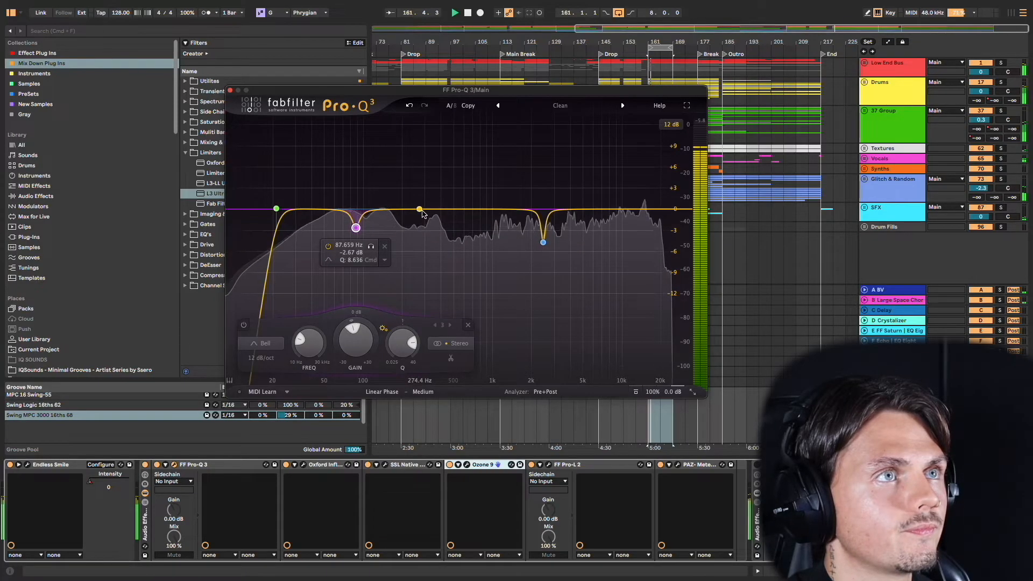
drag(477, 209, 489, 201)
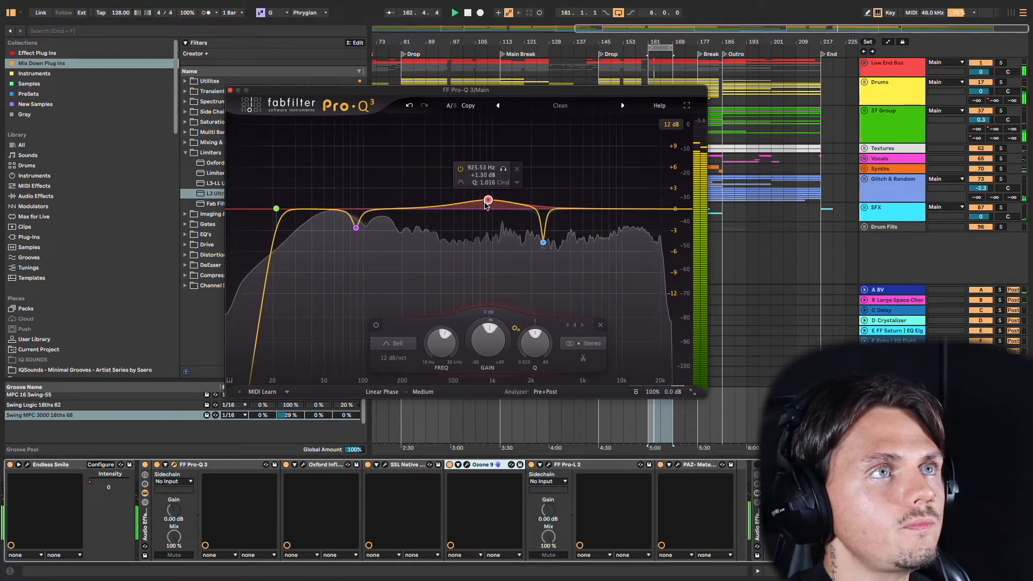
click(518, 183)
click(545, 220)
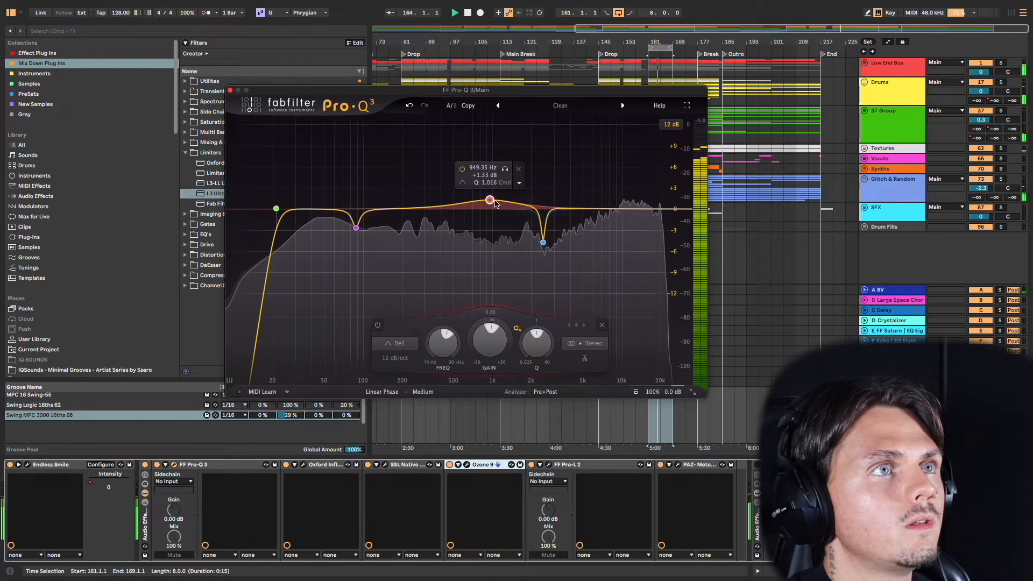
drag(490, 200, 492, 204)
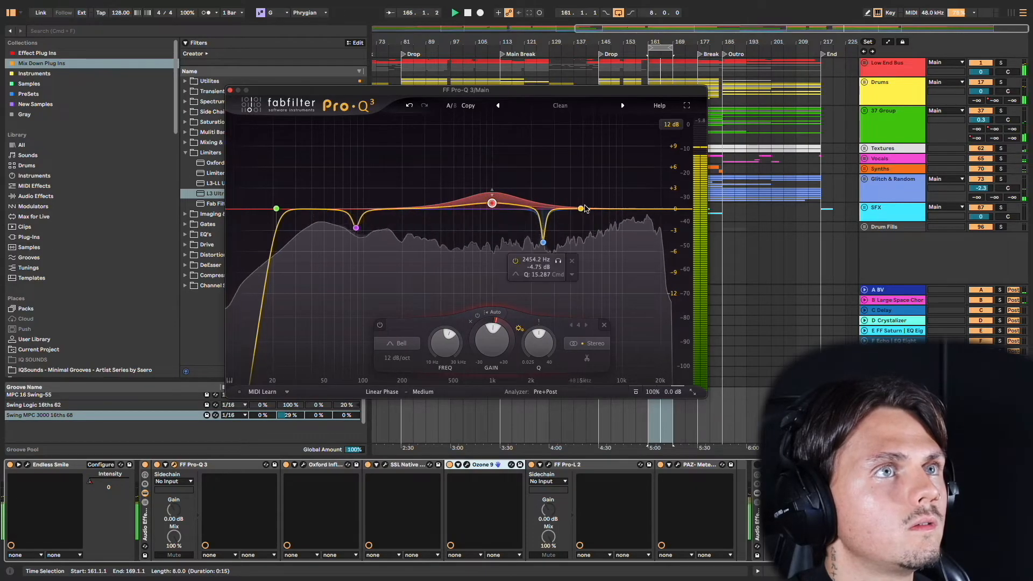
Step: Add a bell boost of about 1.6 dB near 5.3 kHz in Pro-Q 3 and make the band dynamic
drag(586, 209, 586, 203)
scroll(586, 203, up, 3)
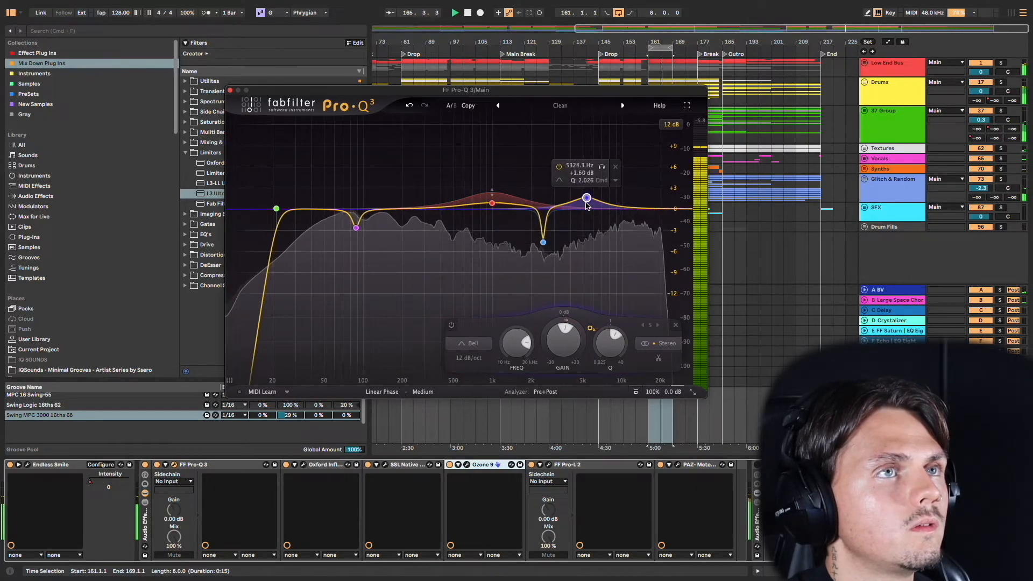
click(615, 181)
click(621, 219)
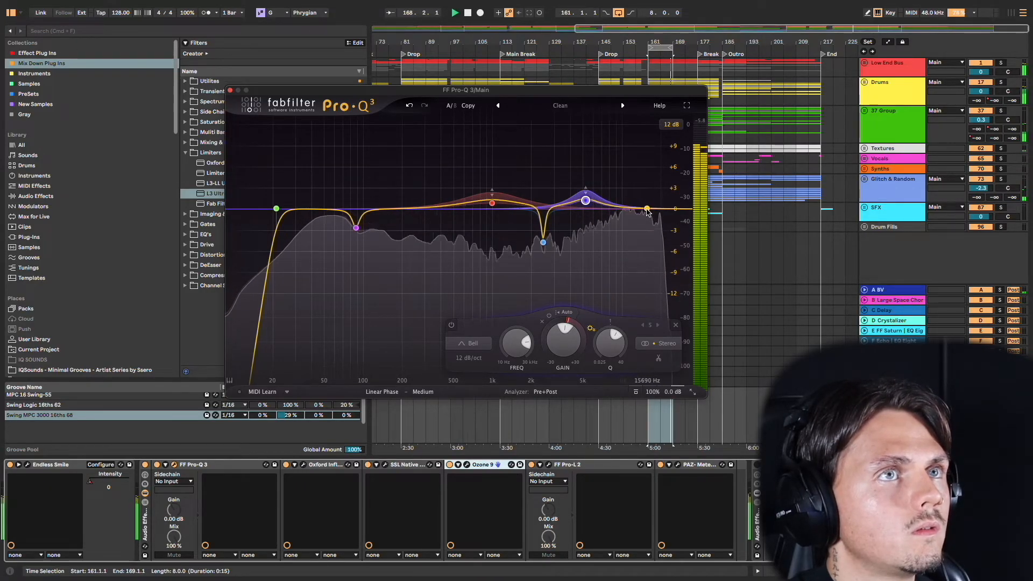
Step: Add a high shelf boost of about 3.5 dB near 15 kHz and make it dynamic
drag(649, 211, 643, 171)
scroll(643, 162, up, 5)
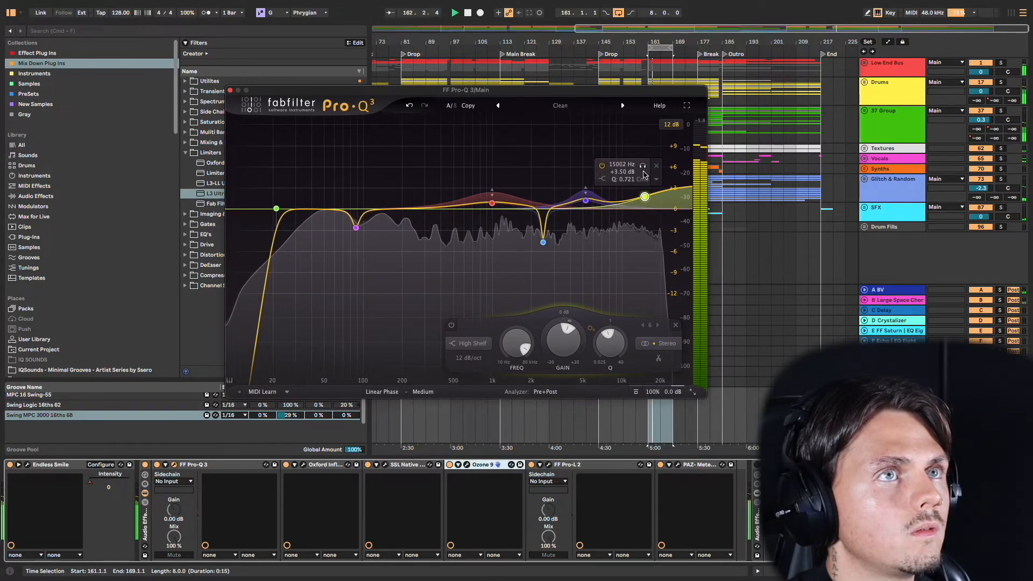
click(656, 180)
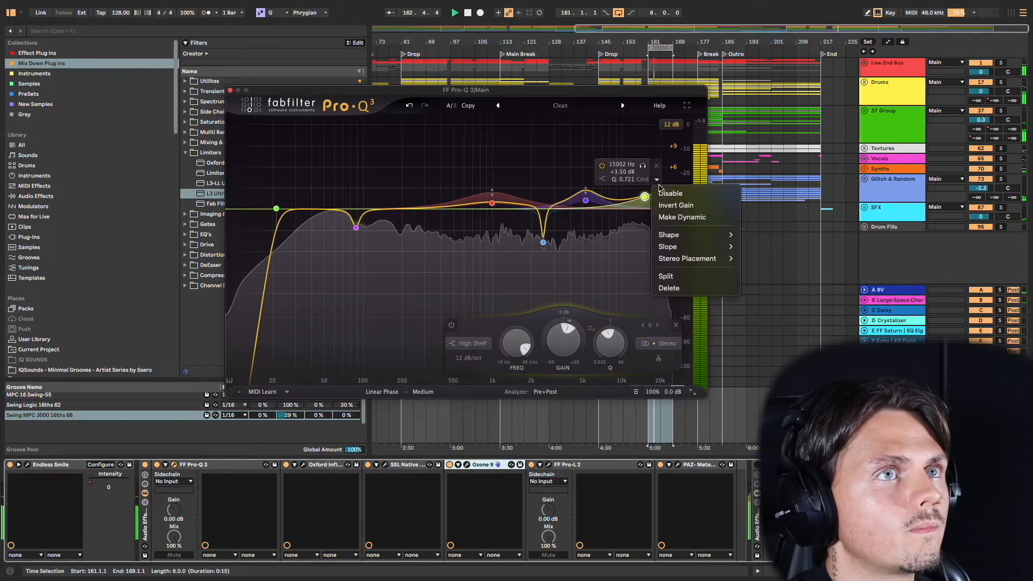
click(681, 217)
Step: Set the EQ display range to 3 dB, then lower the 1 kHz bell to about +0.29 dB and reduce the 5 kHz bell's gain
click(672, 125)
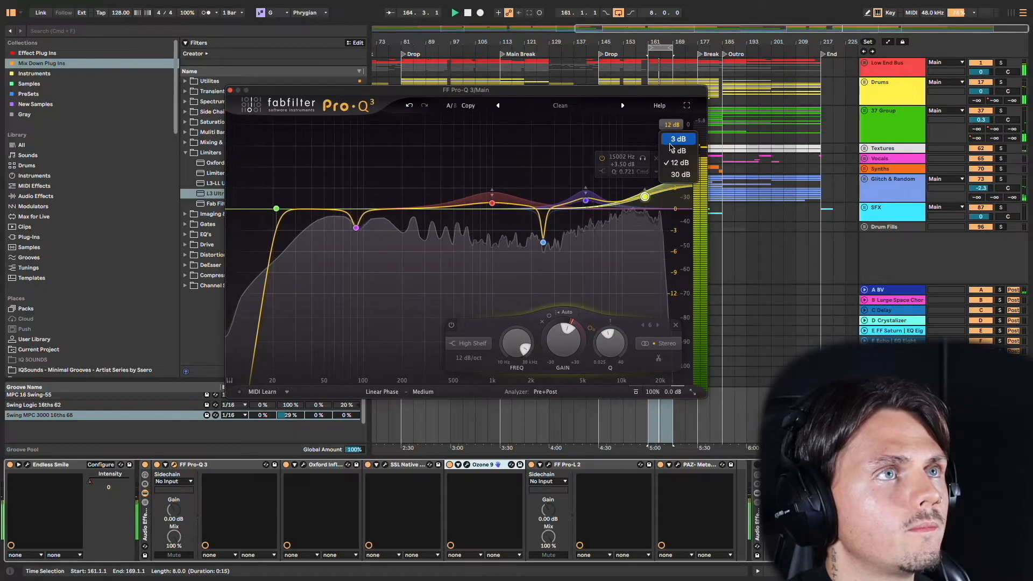
click(678, 139)
click(489, 200)
drag(487, 200, 487, 202)
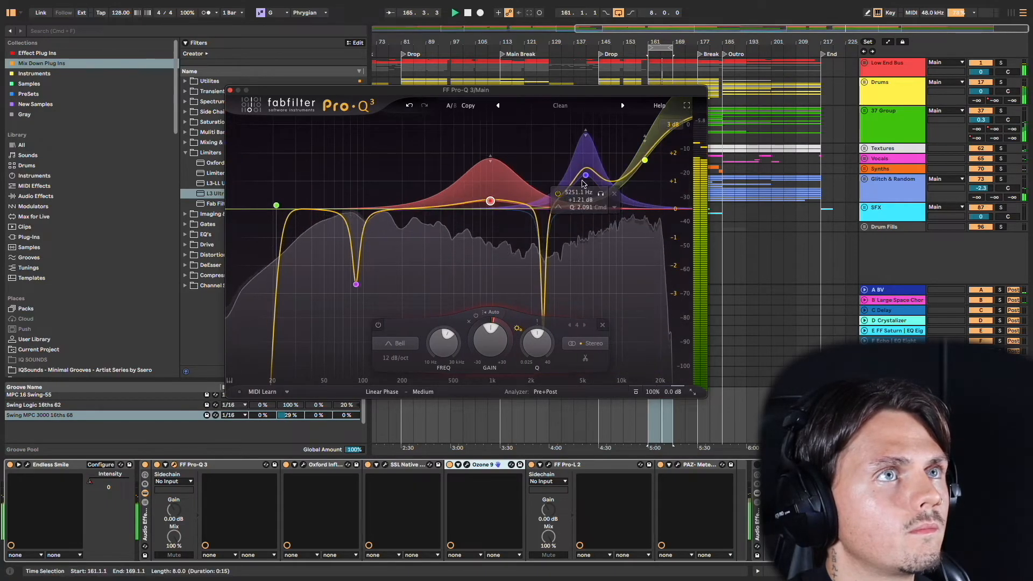
drag(585, 176, 583, 194)
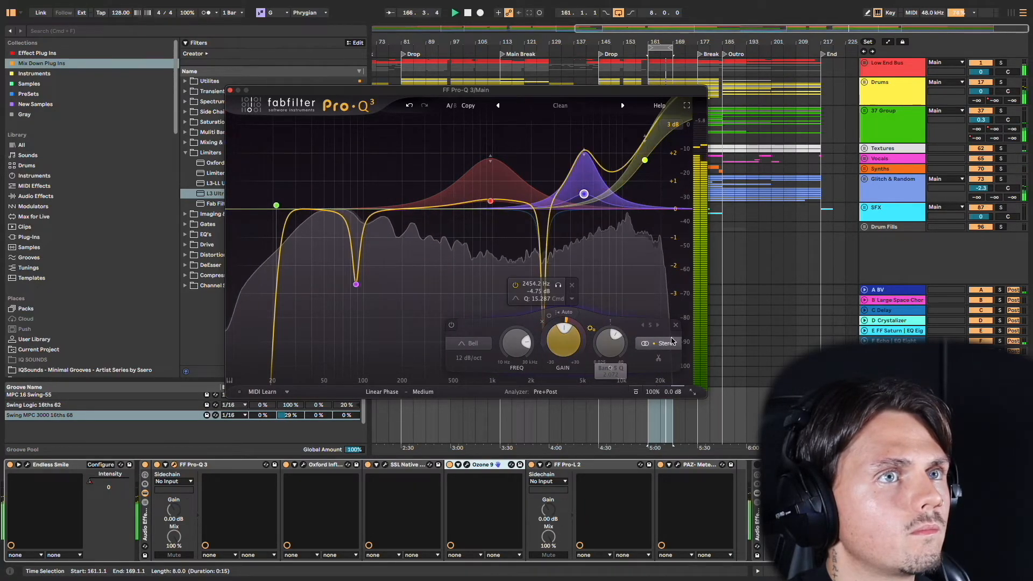
Step: Remove the 5 kHz bell and the 15 kHz high shelf, and bypass the 2.4 kHz cut, toggling it to compare during playback
click(542, 321)
click(676, 325)
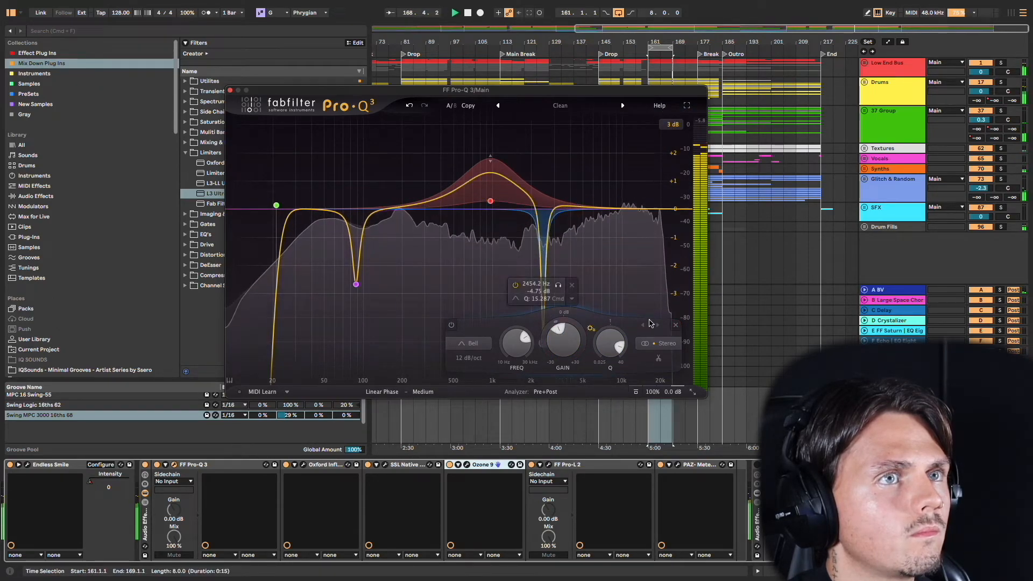
click(453, 326)
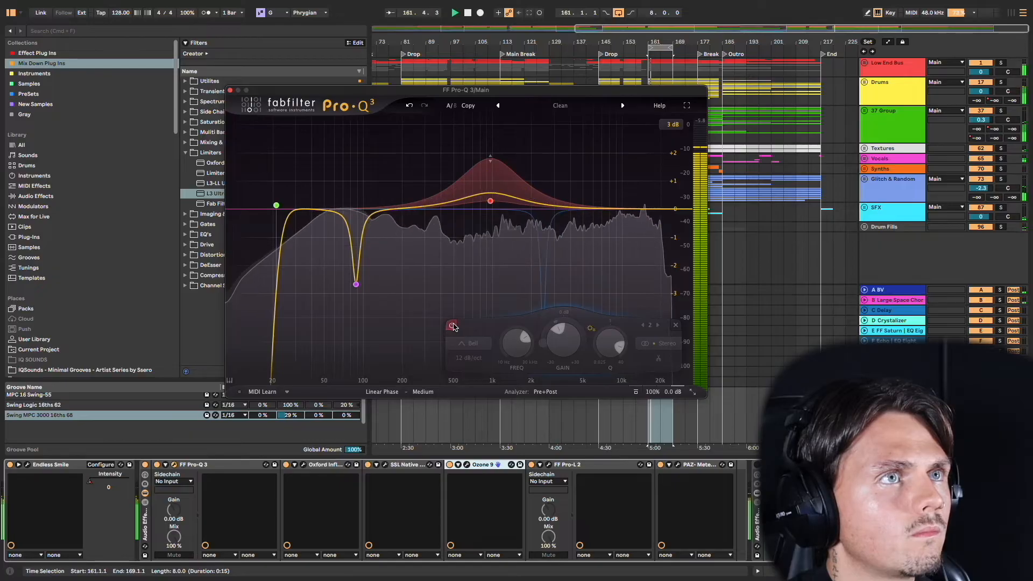
click(452, 326)
click(452, 325)
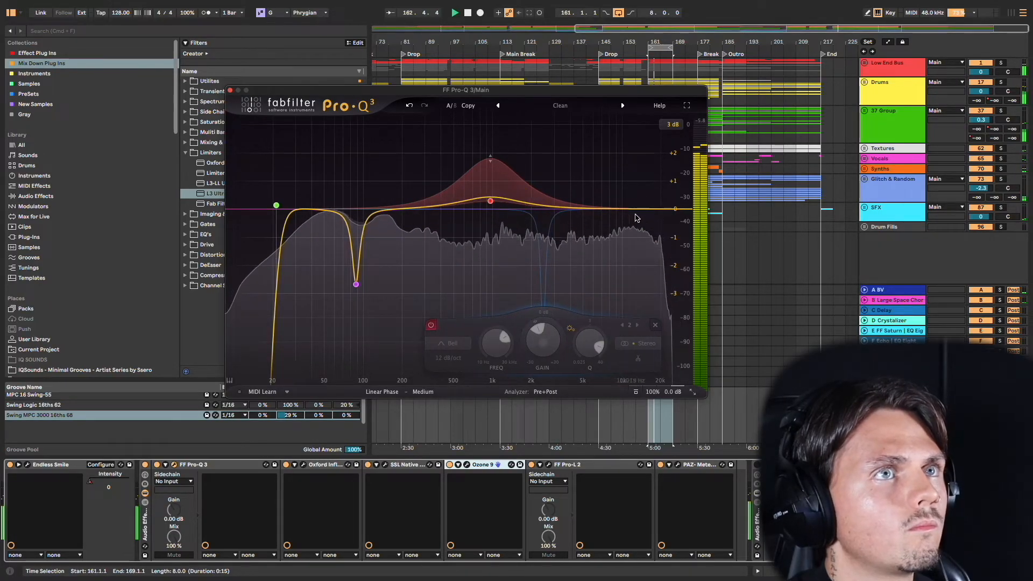
Step: Add a high shelf boost of about 1.72 dB near 14.7 kHz and reduce the 1 kHz bell's dynamic range
drag(654, 210, 643, 184)
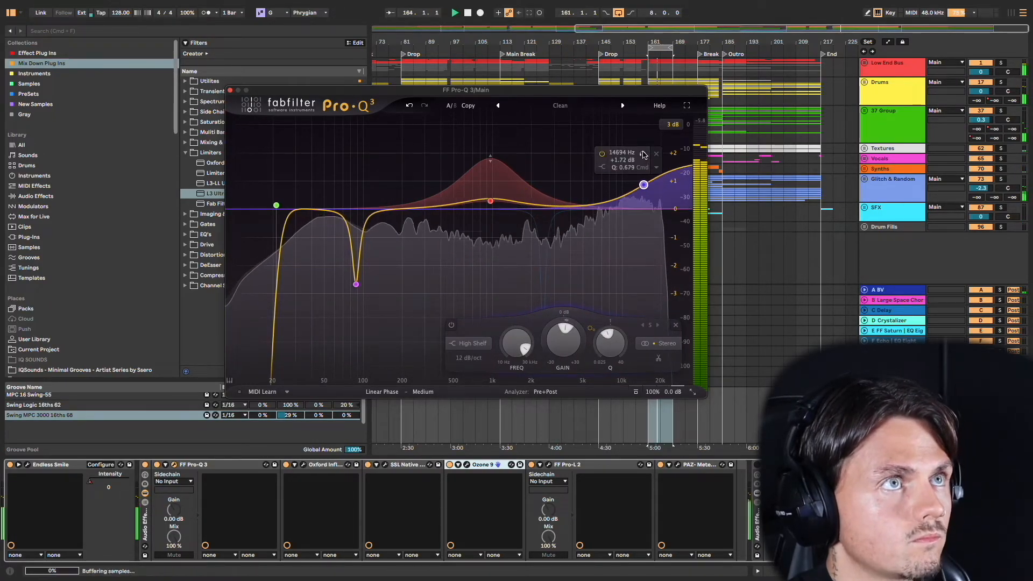
click(489, 165)
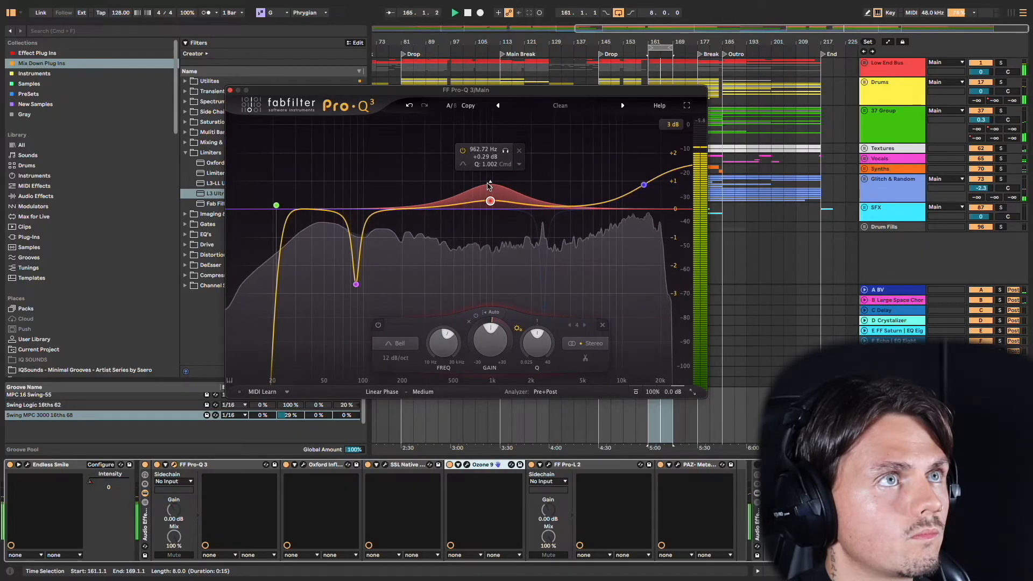
Step: Make the low bell cut shallower, then move the 2.4 kHz cut to about 2300 Hz at -1.43 dB and re-enable it
drag(356, 284, 354, 244)
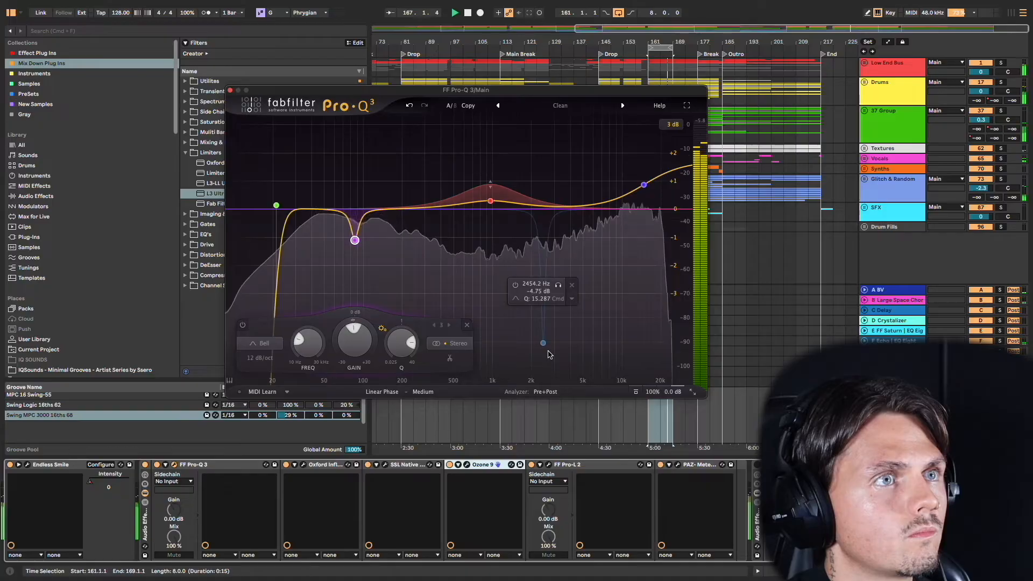
drag(544, 345, 537, 252)
click(512, 268)
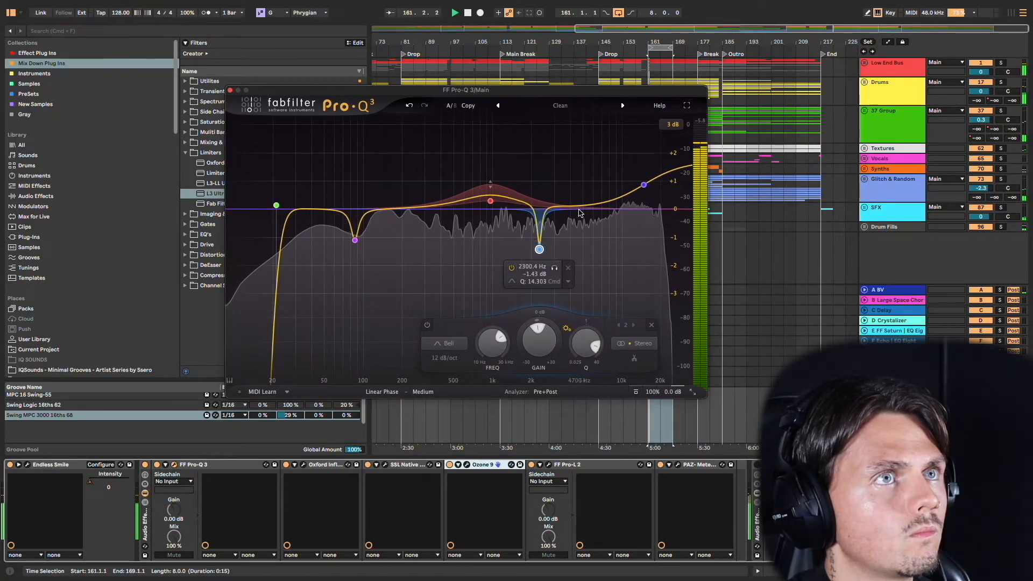
Step: Add a bell boost of about 0.23 dB near 5 kHz, then make the high shelf dynamic and lower its gain to about 1.1 dB
click(582, 207)
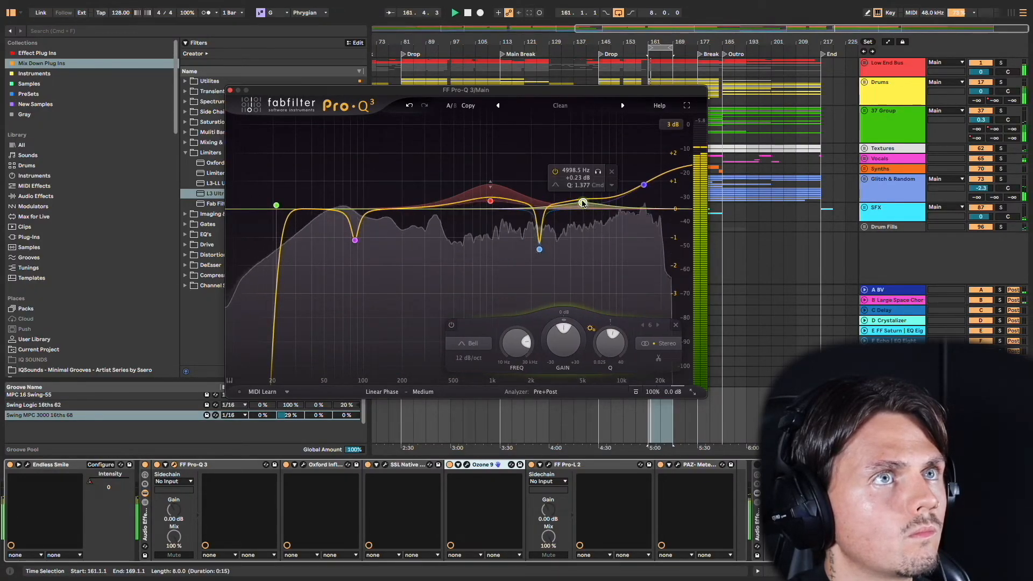
click(656, 169)
click(679, 205)
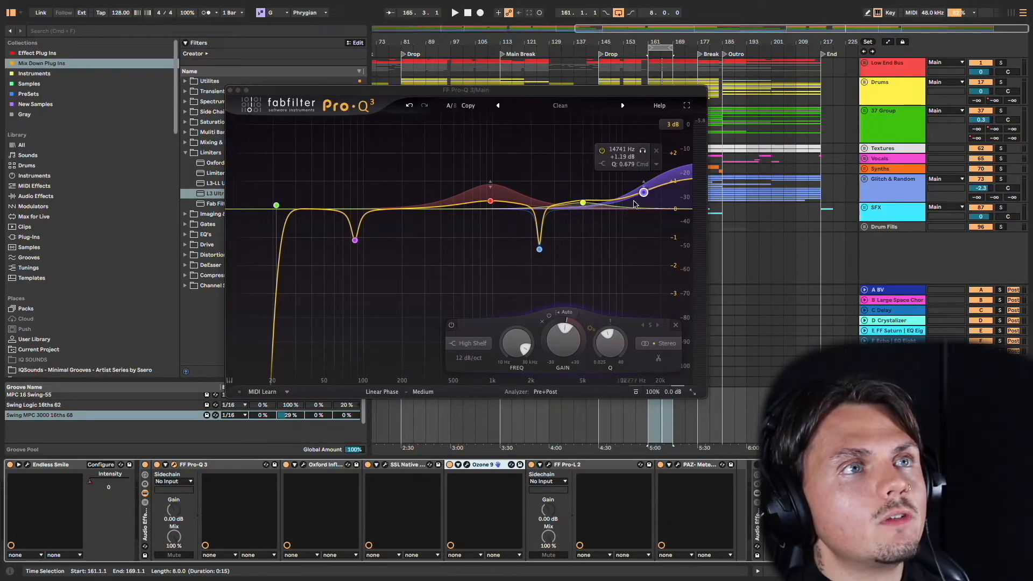
drag(643, 188, 641, 196)
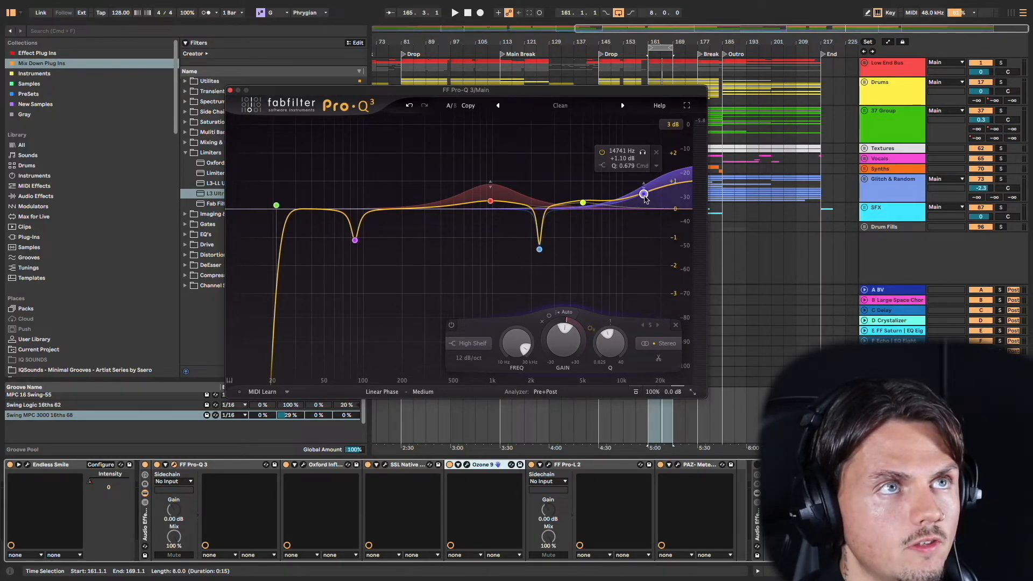
drag(643, 200, 644, 197)
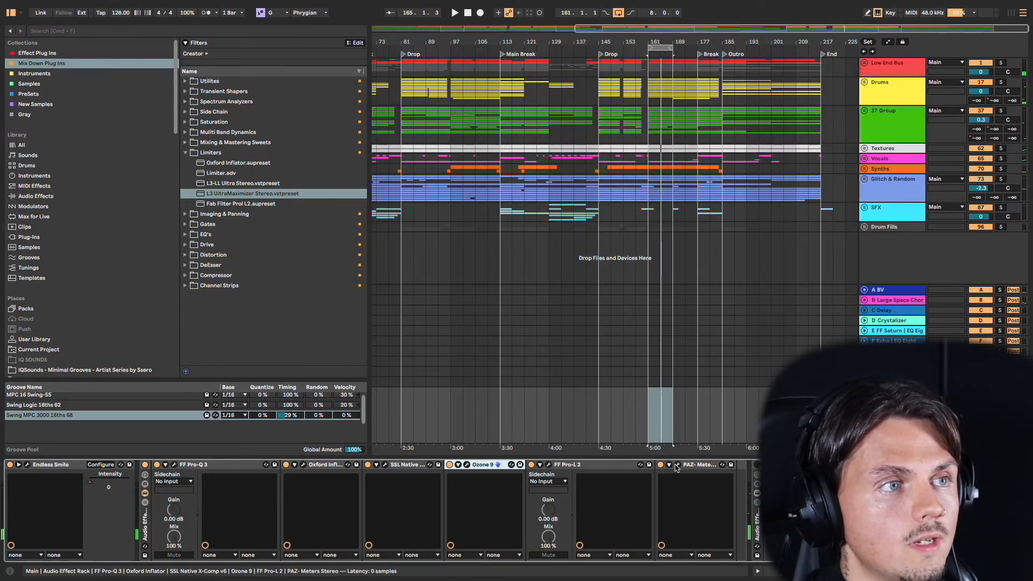
Step: Show the PAZ Meters plug-in, move its window clear of the arrangement's centre, and open the Pro-L 2 limiter
click(677, 466)
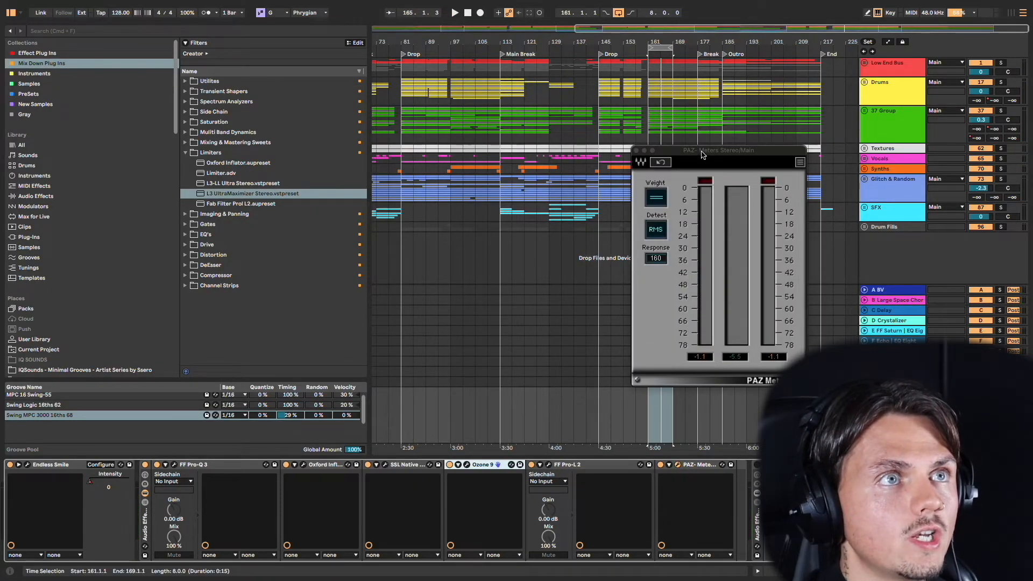
drag(703, 154, 851, 158)
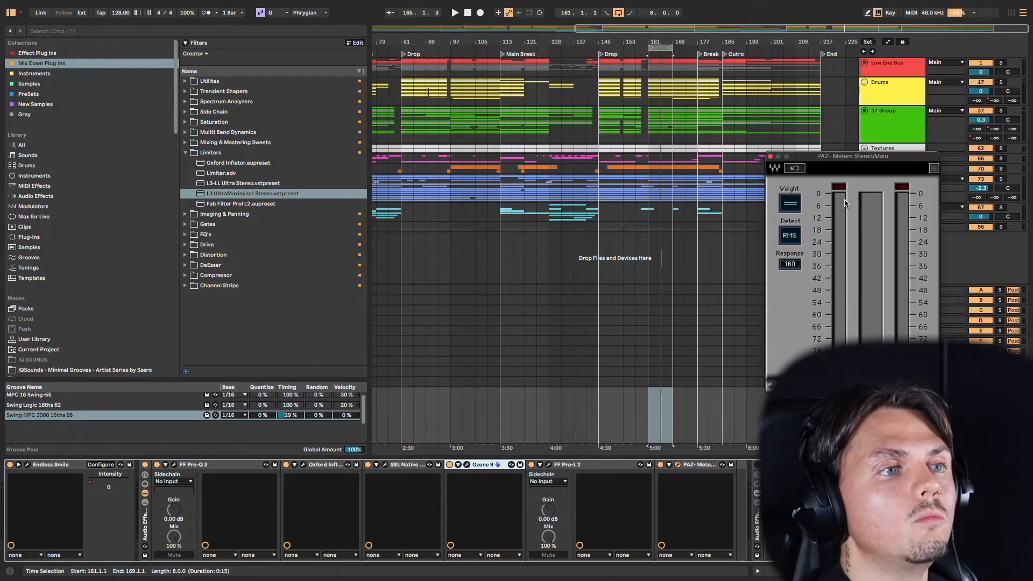
click(548, 465)
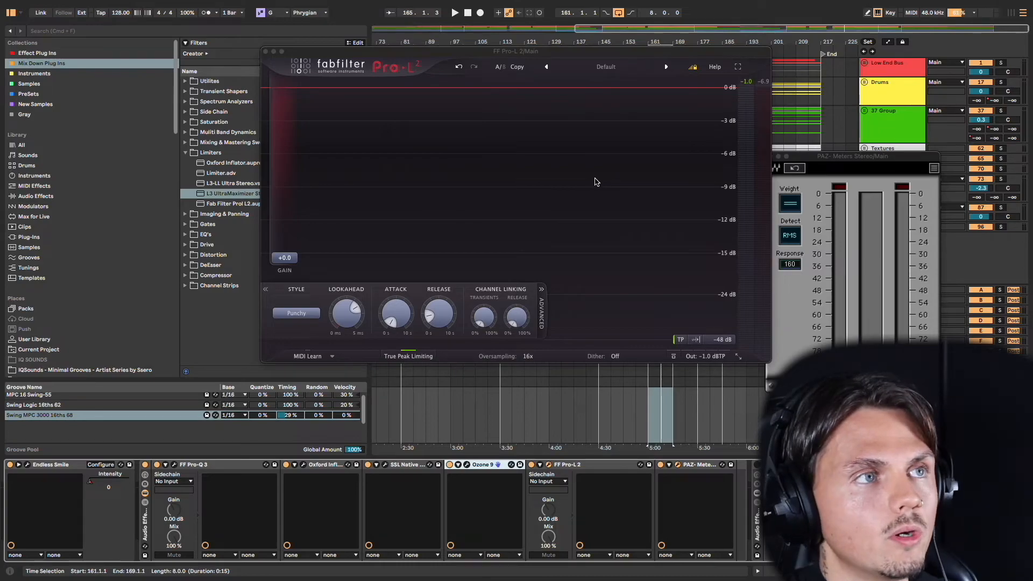
Step: During playback, raise the Pro-L 2 gain to about +4.8 dB and switch the PAZ meter detection to Peak and back to RMS
key(space)
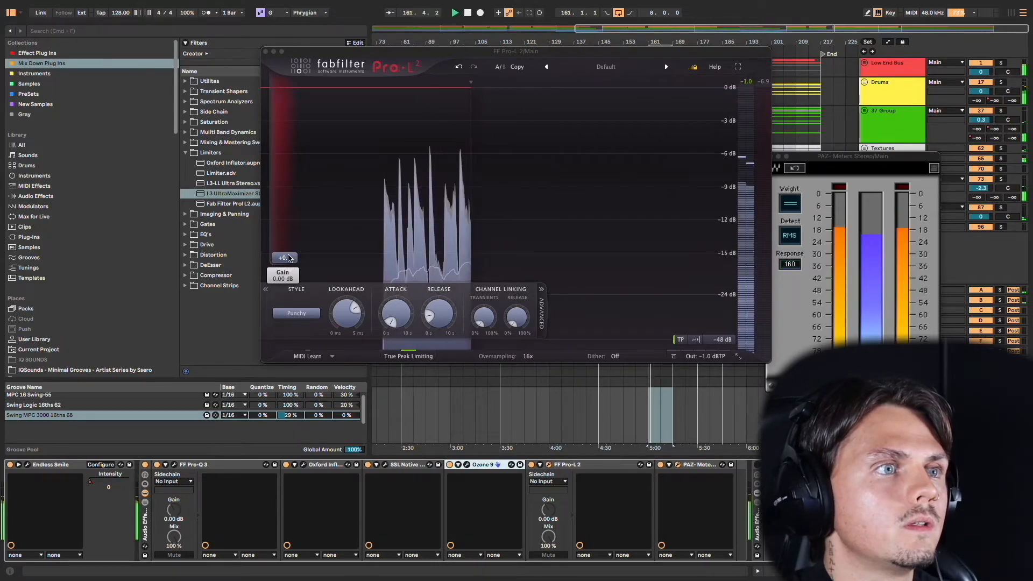
drag(289, 259, 298, 231)
click(795, 242)
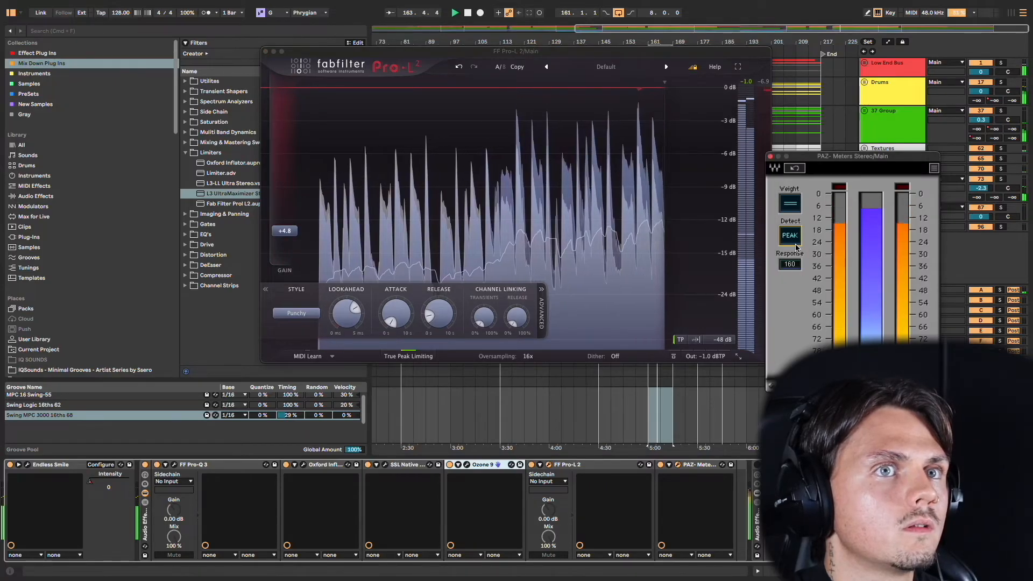
click(794, 241)
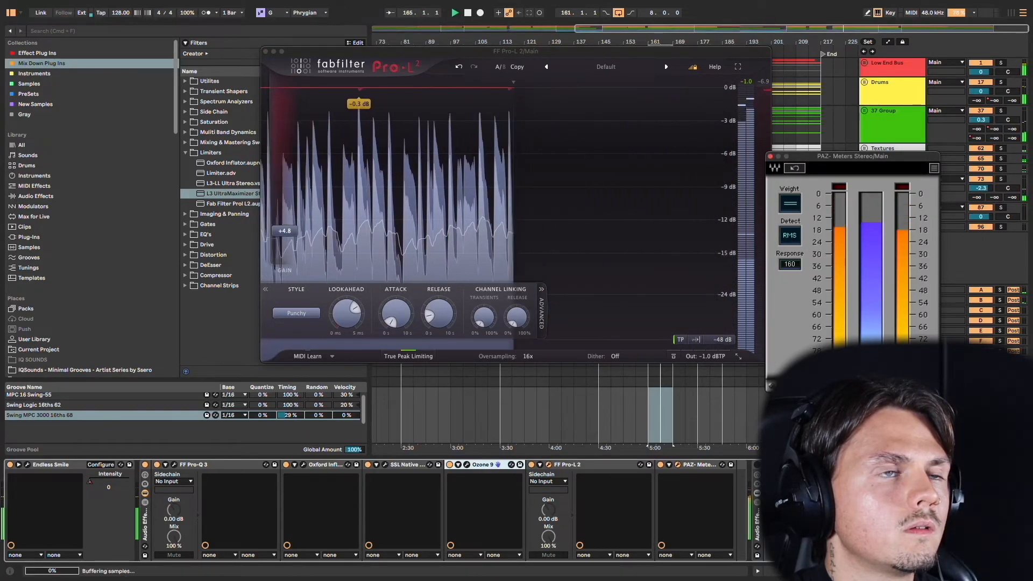
Step: Push the Pro-L 2 limiter gain up to about +10.5 dB while watching the RMS meters
click(291, 228)
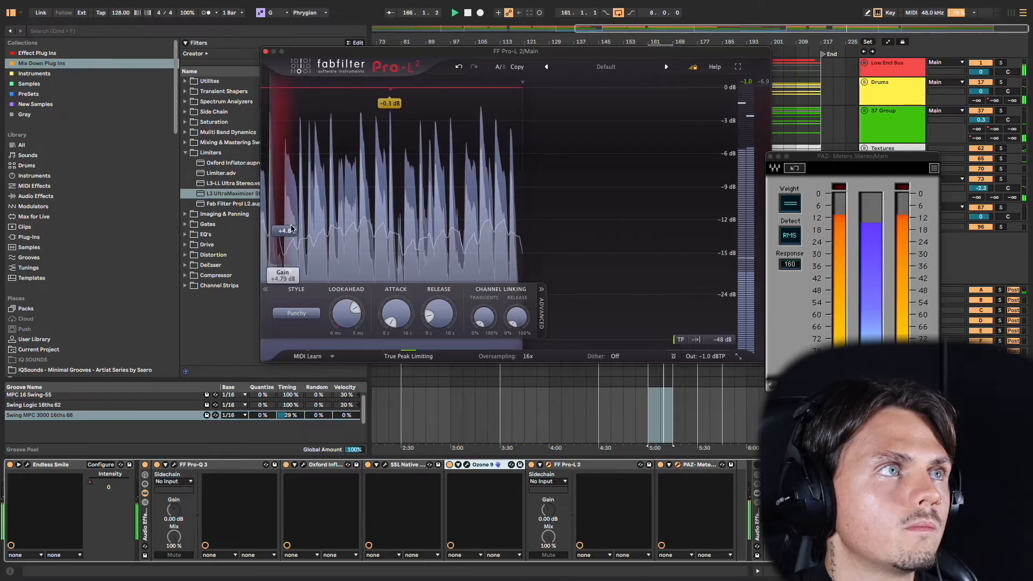
drag(291, 228, 281, 198)
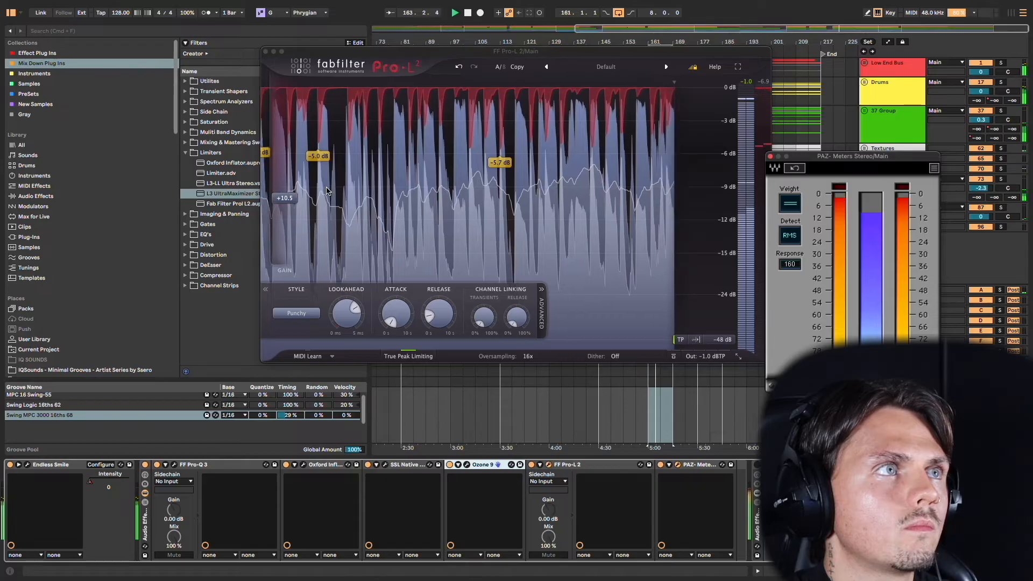
click(294, 206)
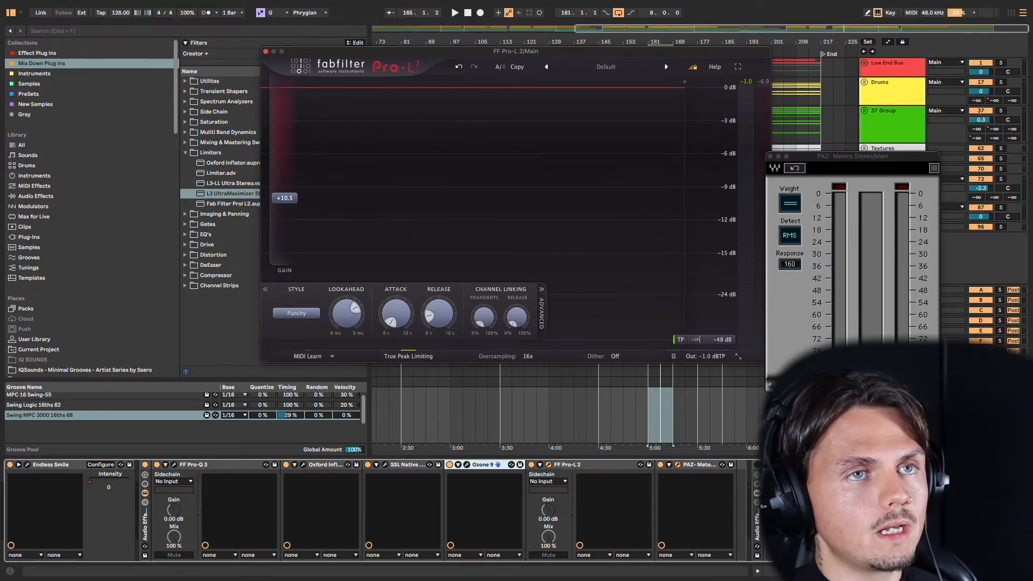
Step: Hide the plug-in windows, turn off the Pro-Q 3 mastering rack and turn on the rack containing EQ Eight
mouse_move(270, 203)
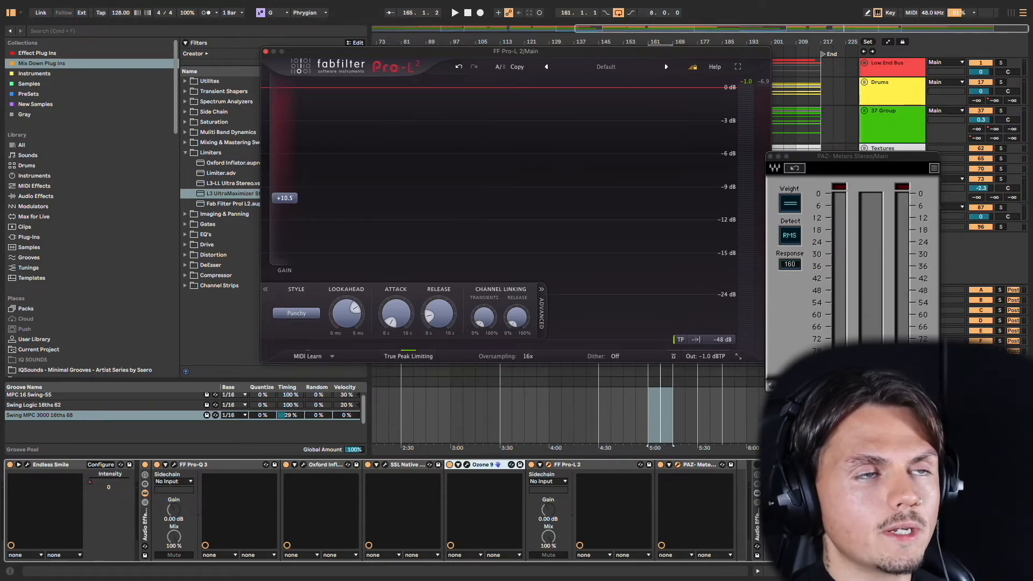
key(super+alt+p)
click(146, 465)
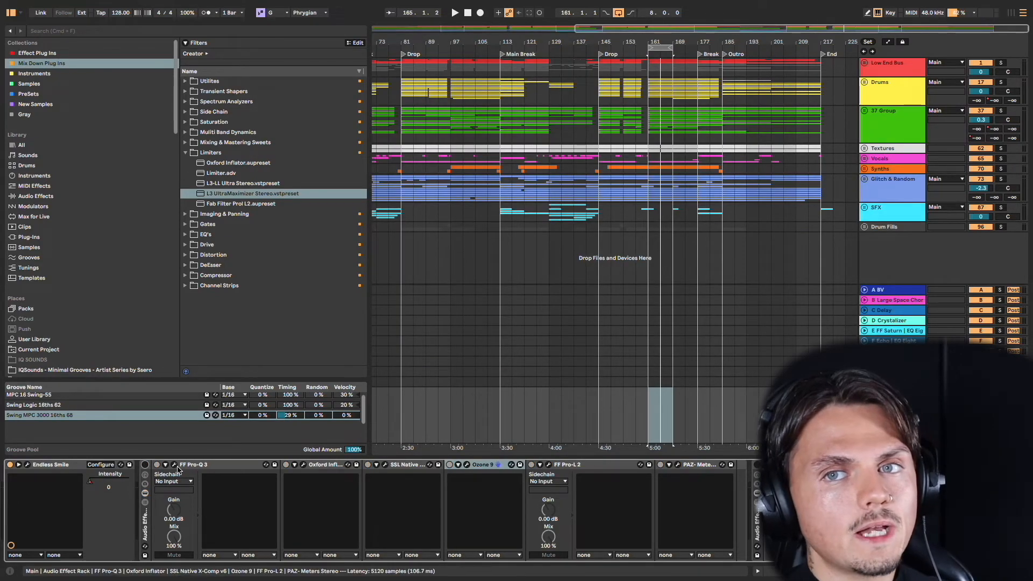
scroll(404, 482, right, 10)
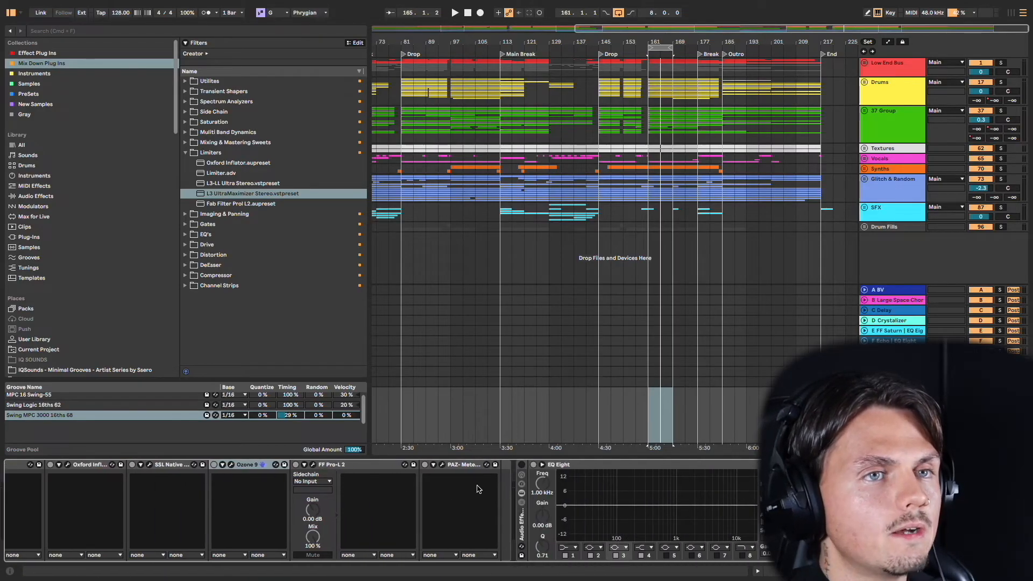
scroll(482, 491, right, 6)
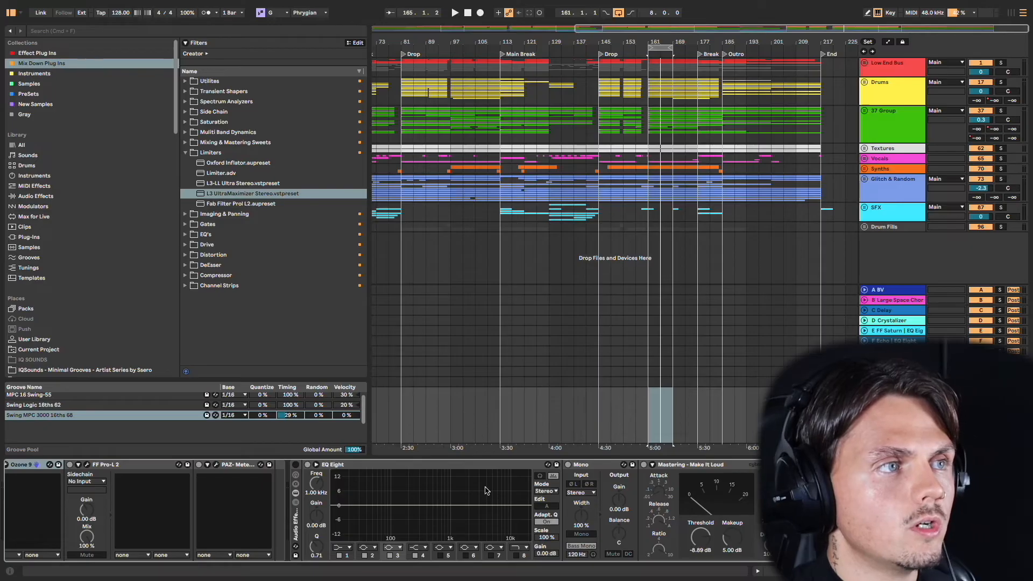
click(295, 465)
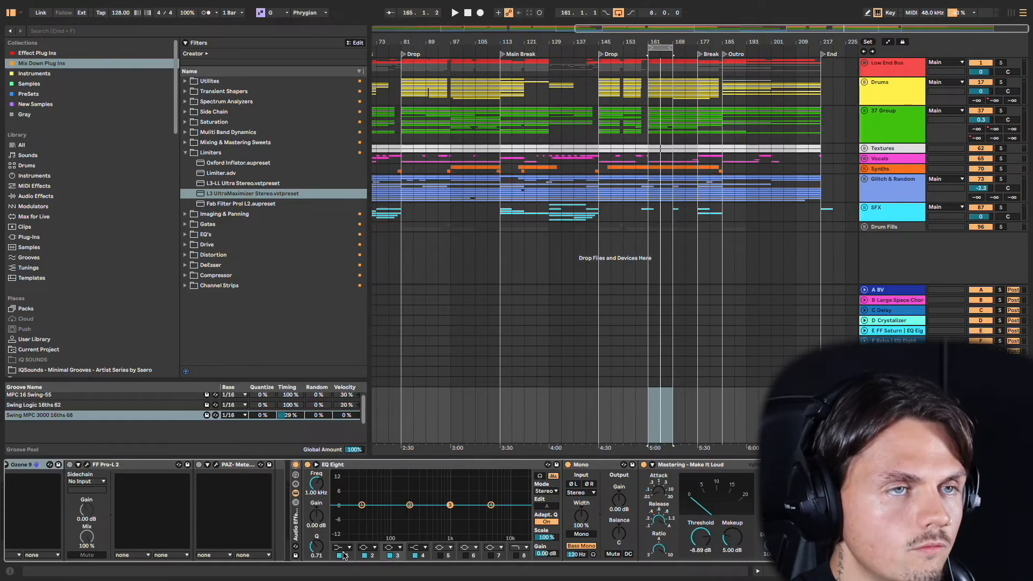
Step: Change EQ Eight's first band to a low cut at about 22 Hz and start playback
scroll(343, 554, left, 5)
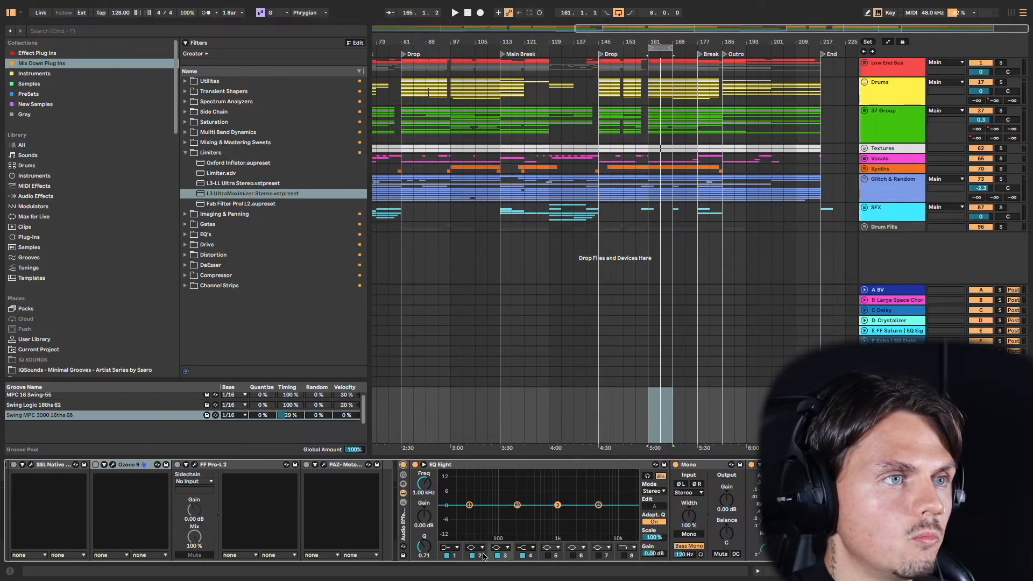
click(450, 549)
click(449, 484)
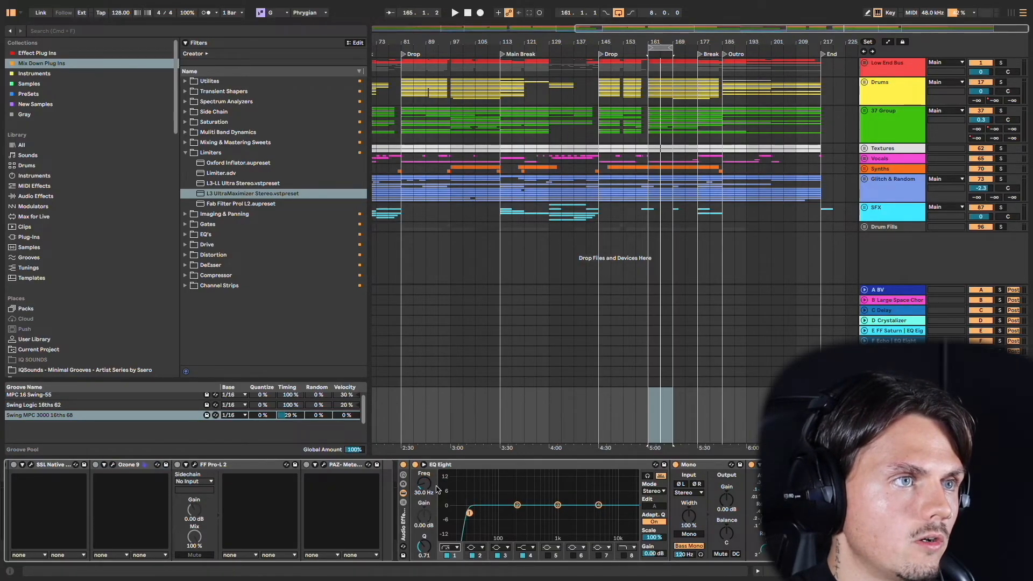
key(space)
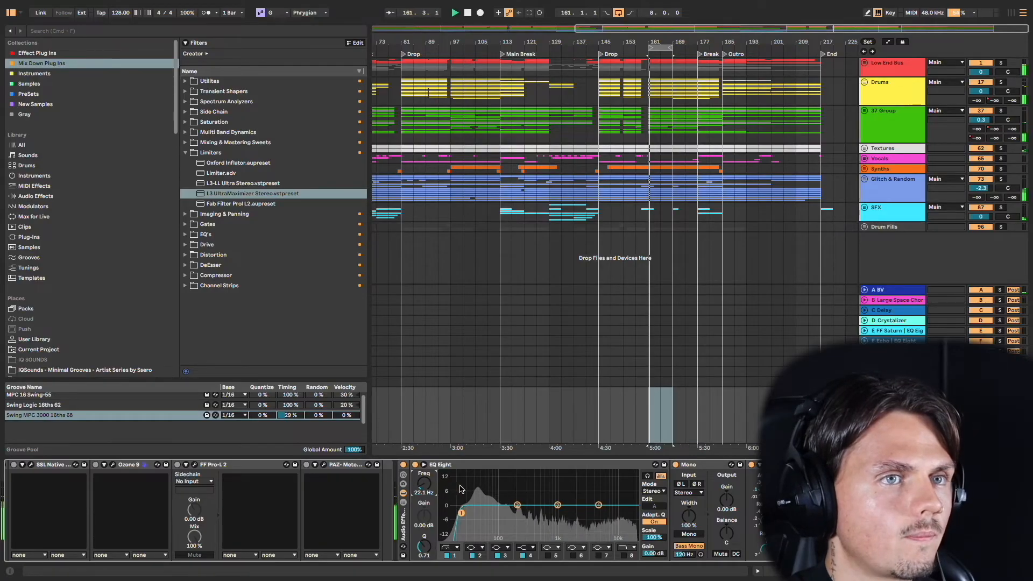
Step: In EQ Eight, boost the fourth band by about 3.8 dB at 6.4 kHz and the third by about 0.6 dB at 1.2 kHz
scroll(462, 490, right, 2)
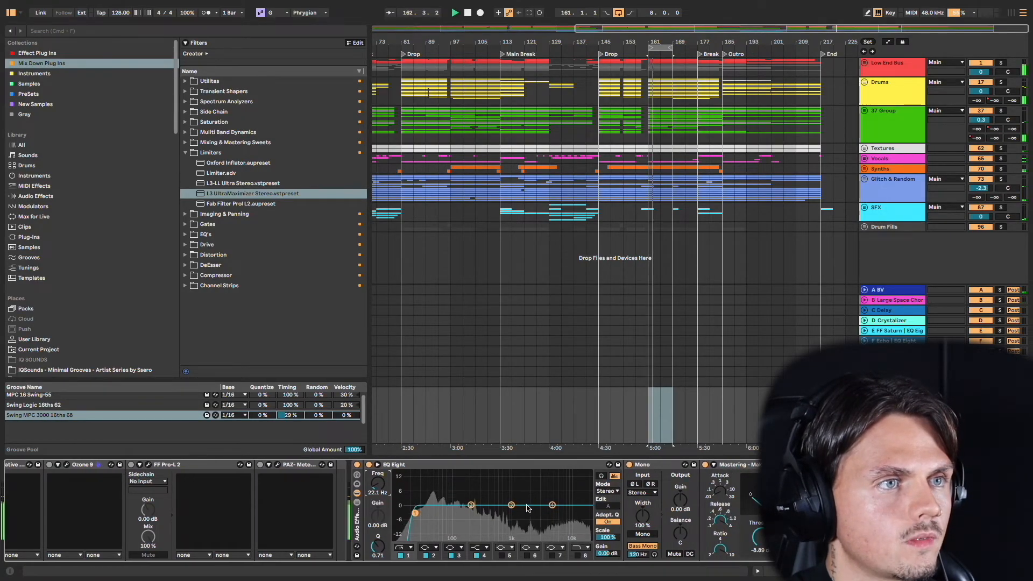
drag(552, 505, 555, 497)
key(space)
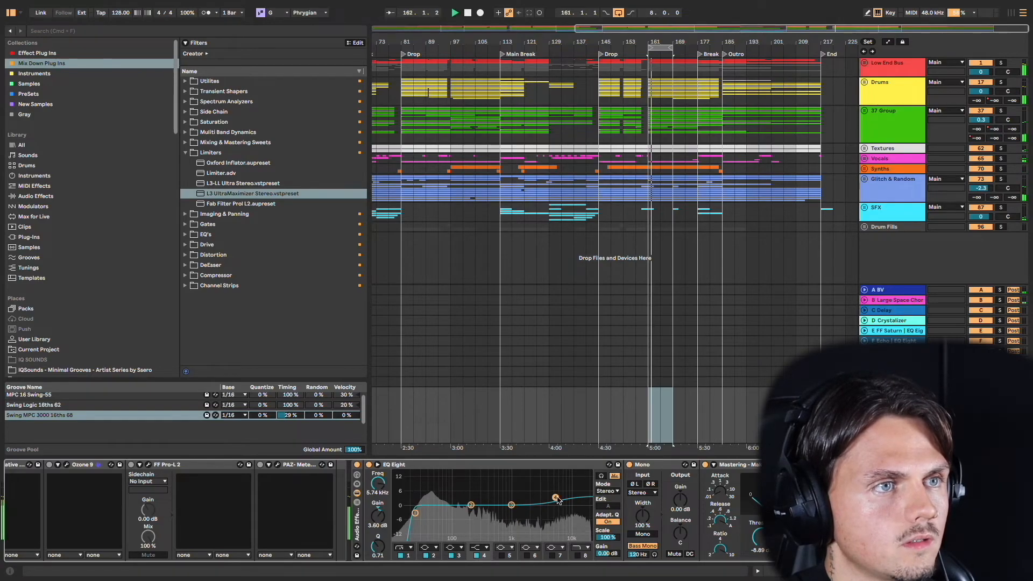
drag(556, 499, 559, 499)
scroll(559, 500, right, 1)
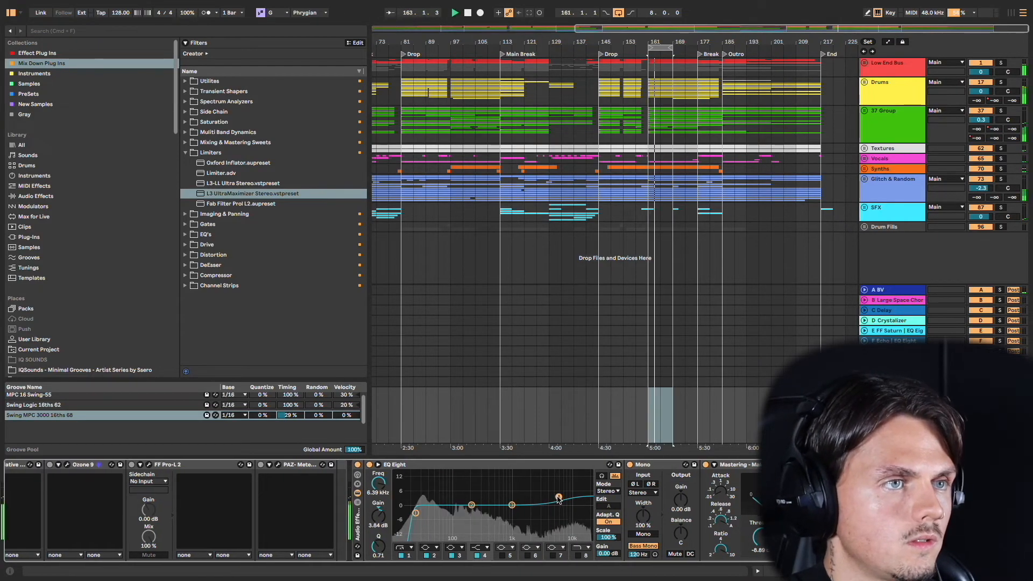
drag(497, 506, 501, 505)
key(space)
Step: Widen the stereo image in the Mono utility device to about 161% and play the loop
scroll(574, 521, right, 3)
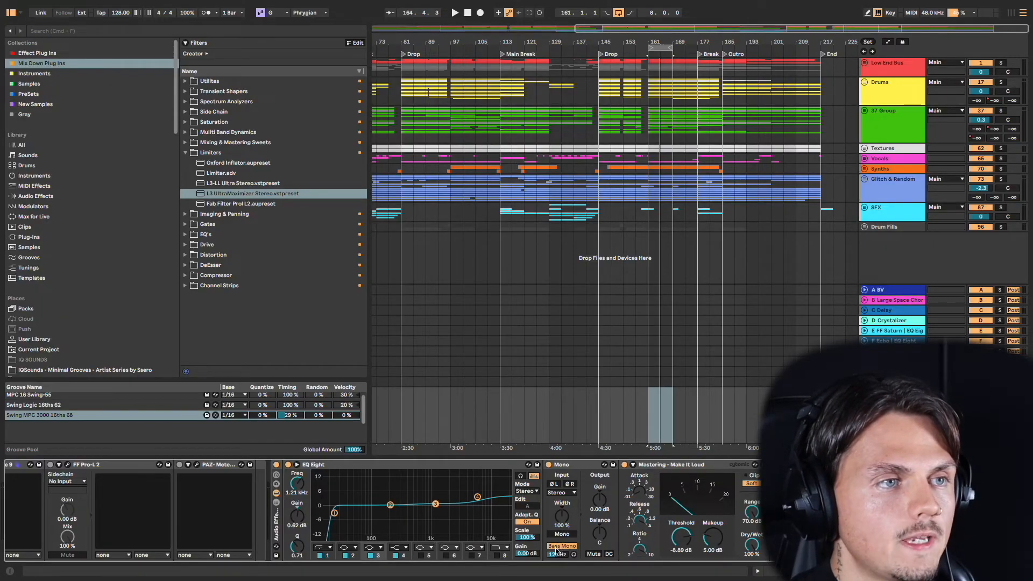
drag(562, 516, 562, 508)
key(space)
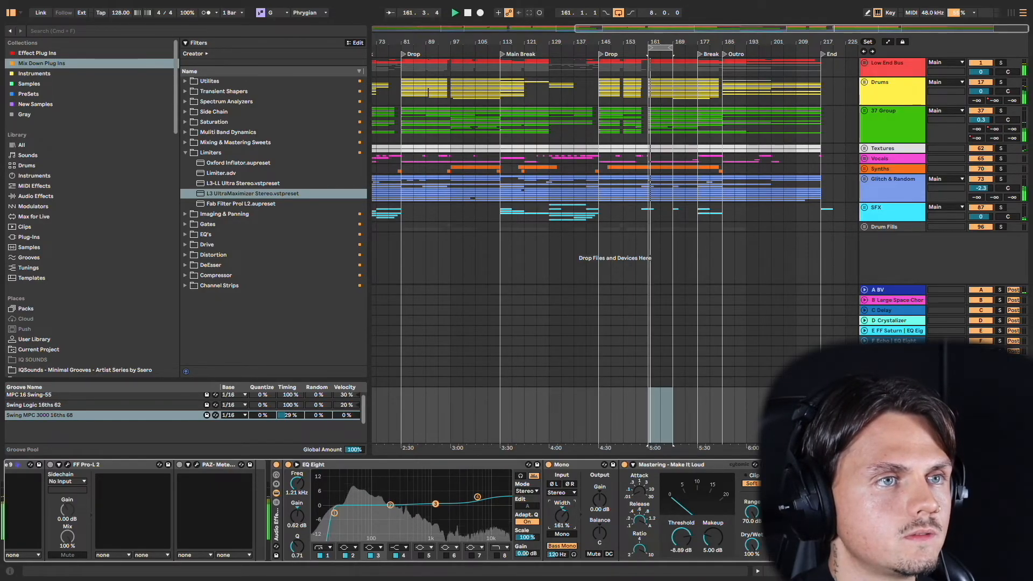
Step: Lower the threshold of the Mastering - Make It Loud compressor to about -14.3 dB, checking it during playback
scroll(564, 522, right, 2)
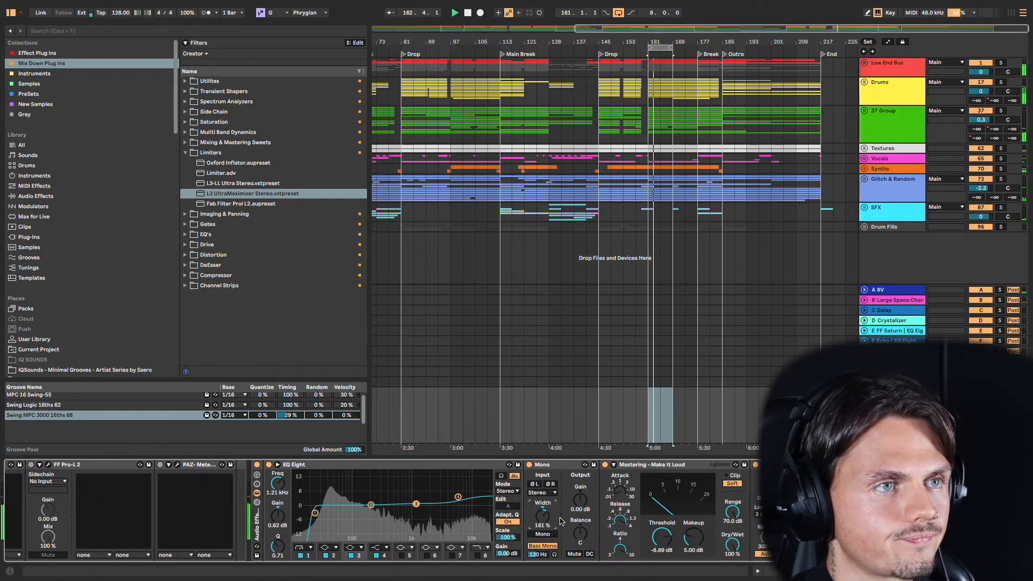
scroll(564, 522, right, 2)
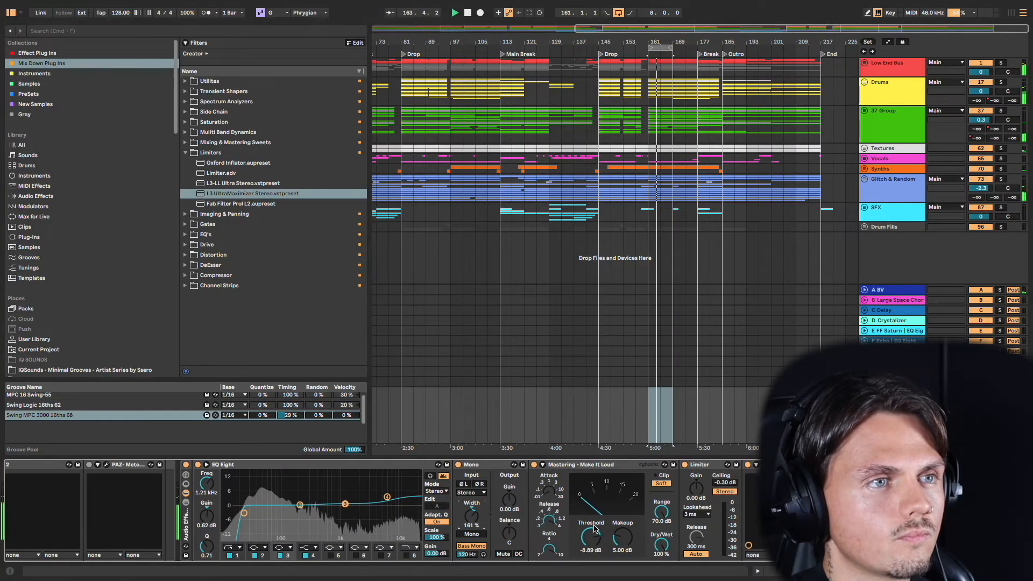
scroll(592, 532, right, 1)
key(space)
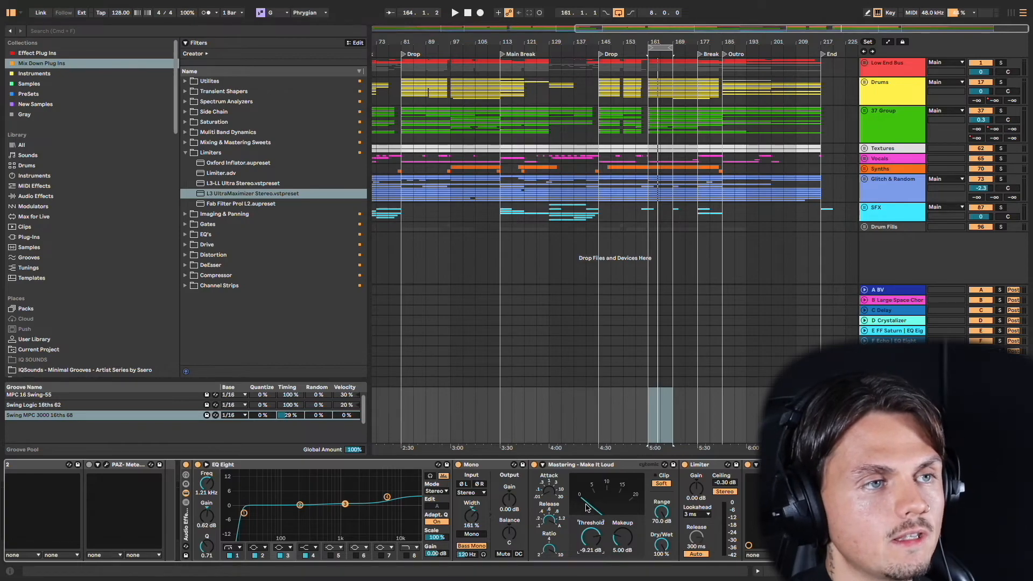
key(space)
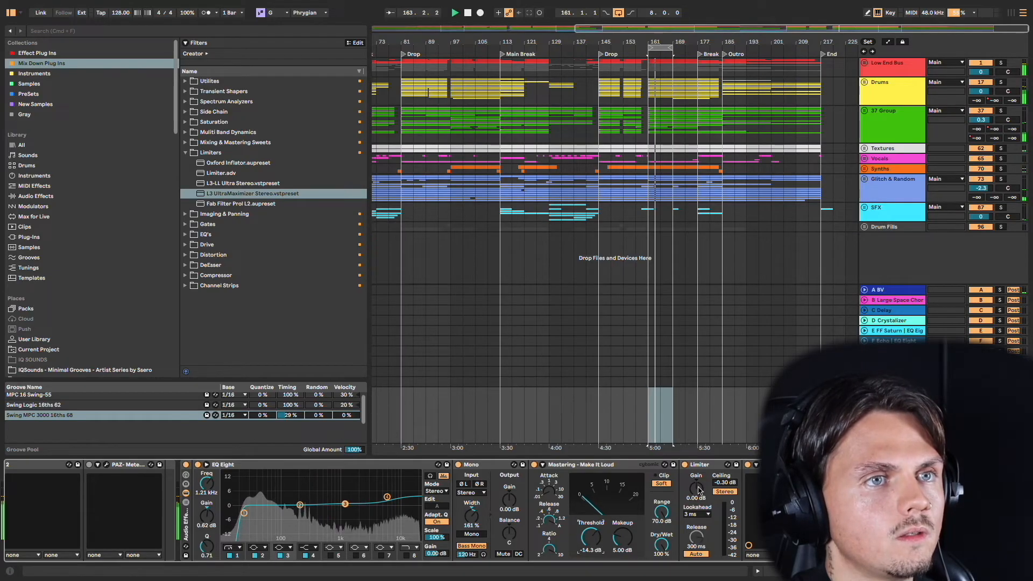
Step: Open the Youlean Loudness Meter 2 window after the Limiter and place it clear of the device chain
scroll(752, 483, right, 2)
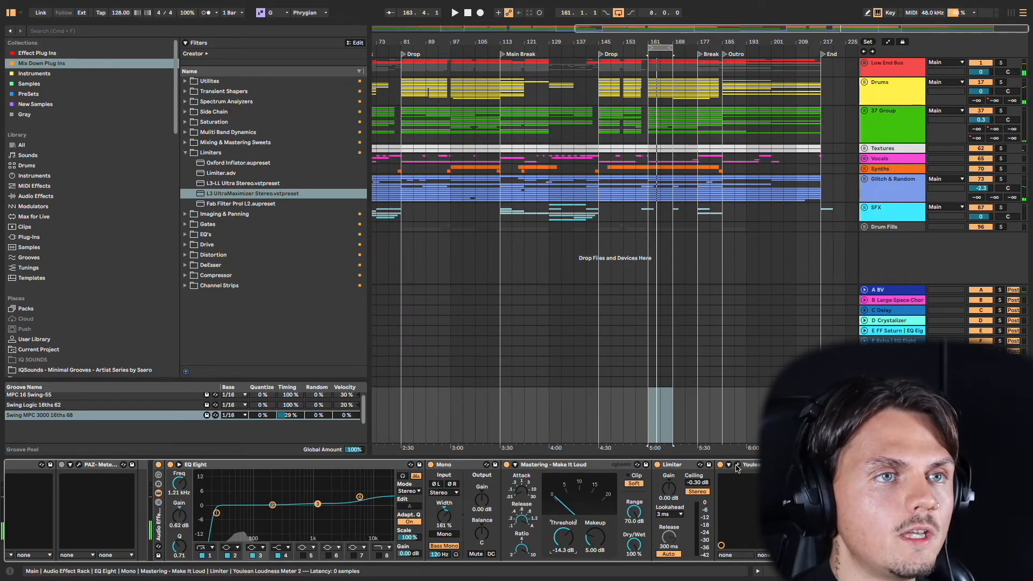
click(738, 464)
drag(322, 50, 719, 61)
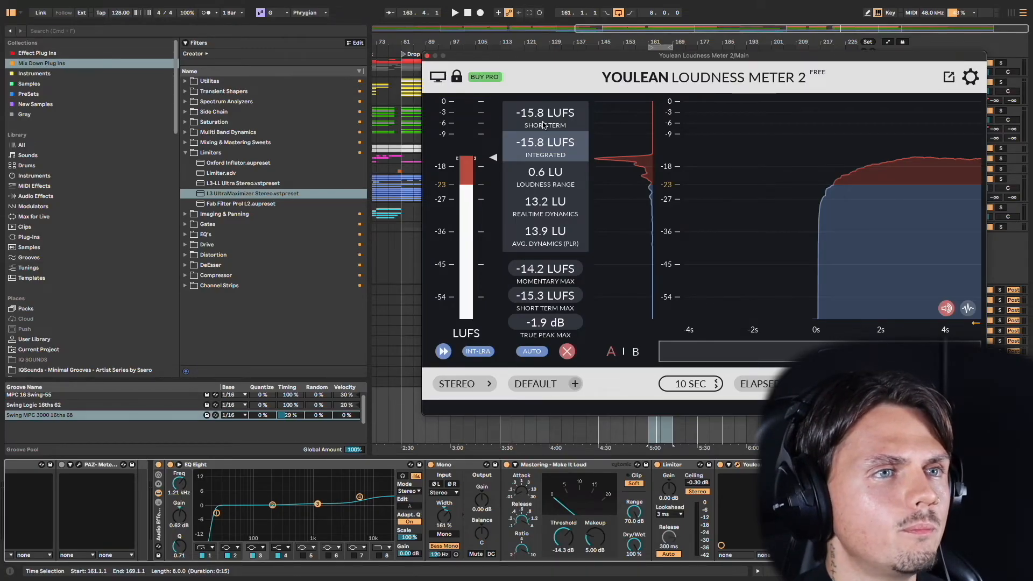
Step: Raise the Limiter gain to about 8.4 dB while watching the loudness meter, and bring it back to about 6.9 dB
drag(669, 500, 669, 482)
key(space)
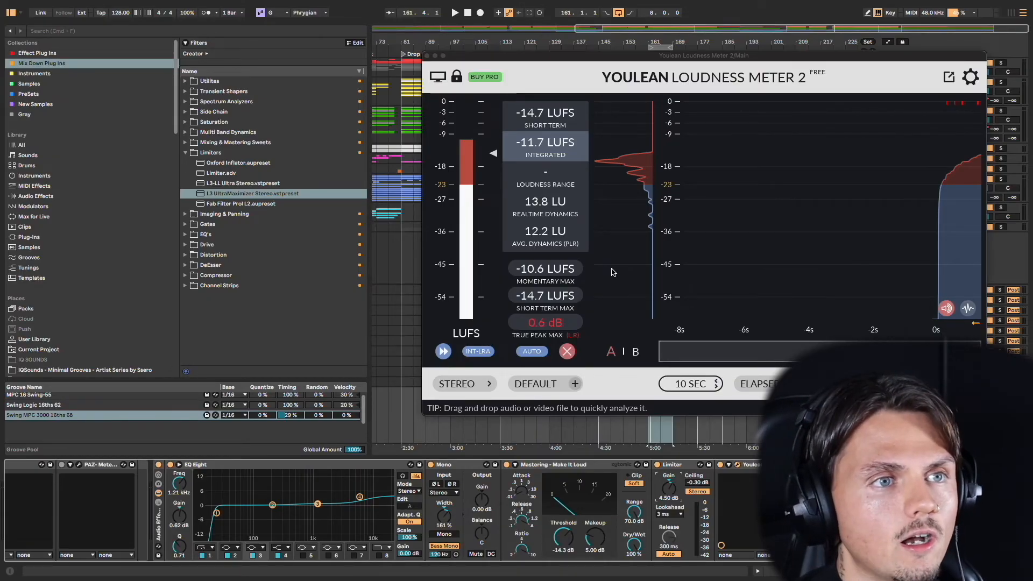
key(space)
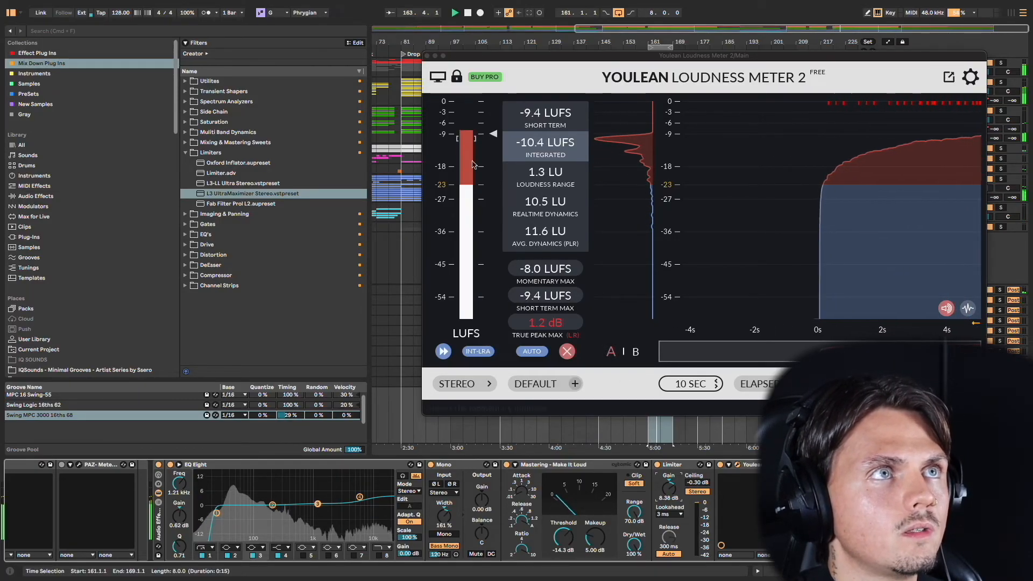
drag(664, 488, 664, 493)
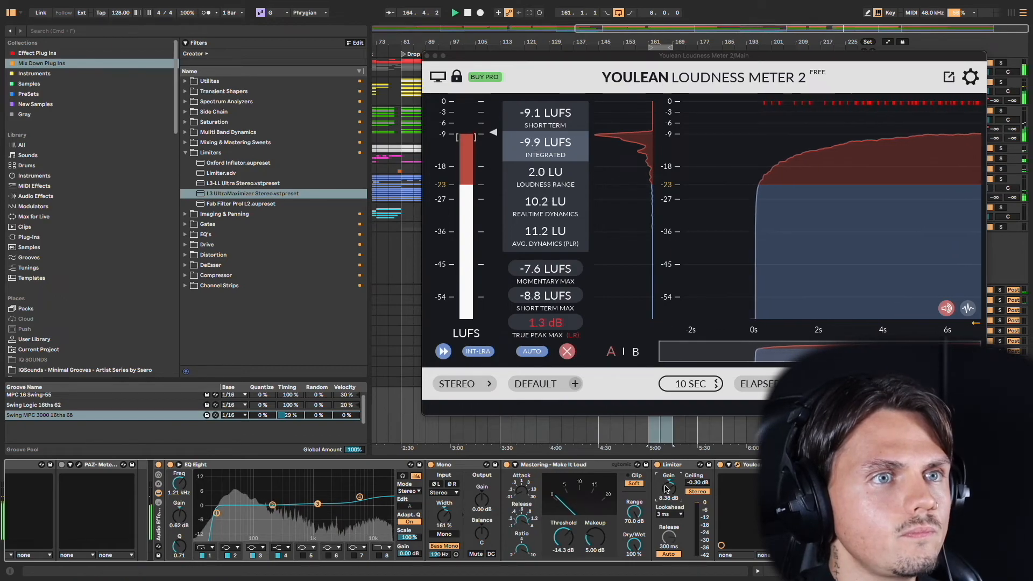
key(space)
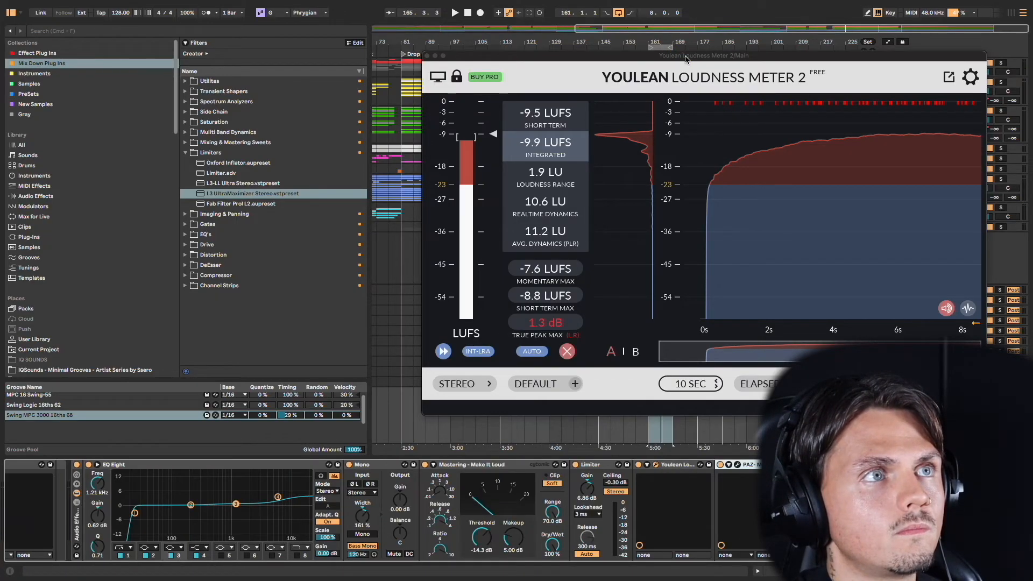
Step: Show the PAZ meters beside the loudness meter and raise the Limiter gain to about 9.1 dB during playback
drag(684, 56, 580, 36)
click(738, 464)
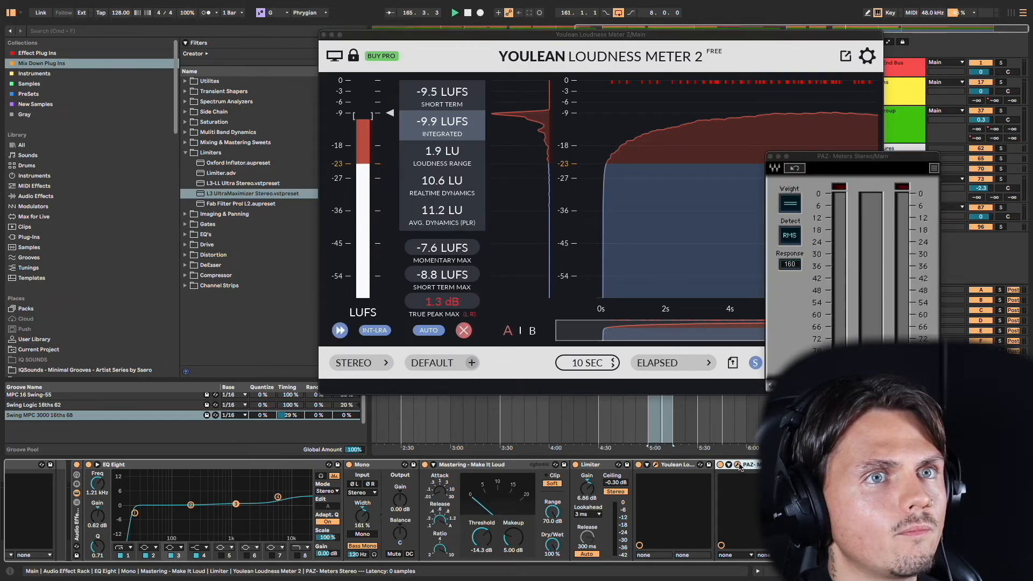
key(space)
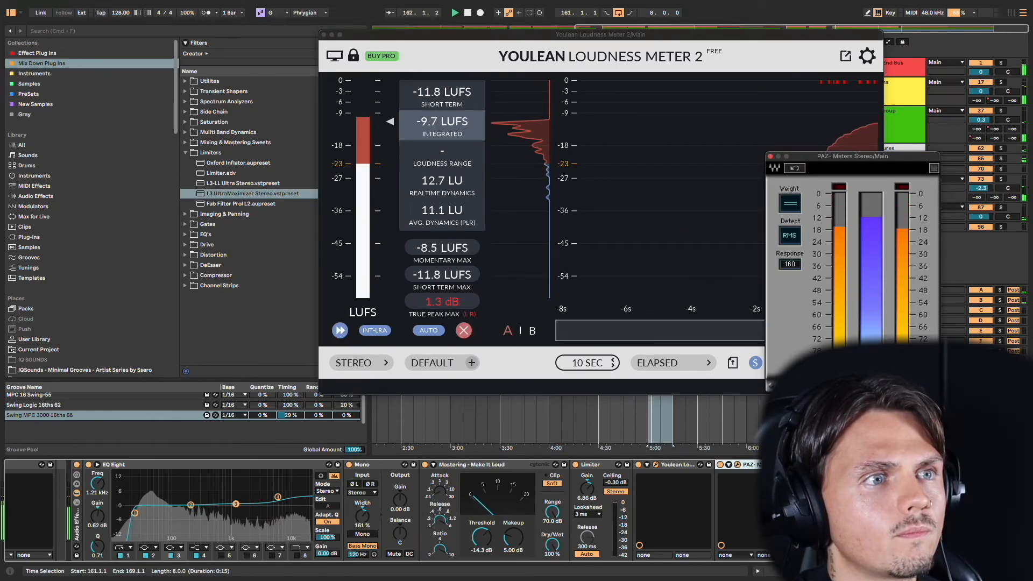
drag(592, 492, 592, 489)
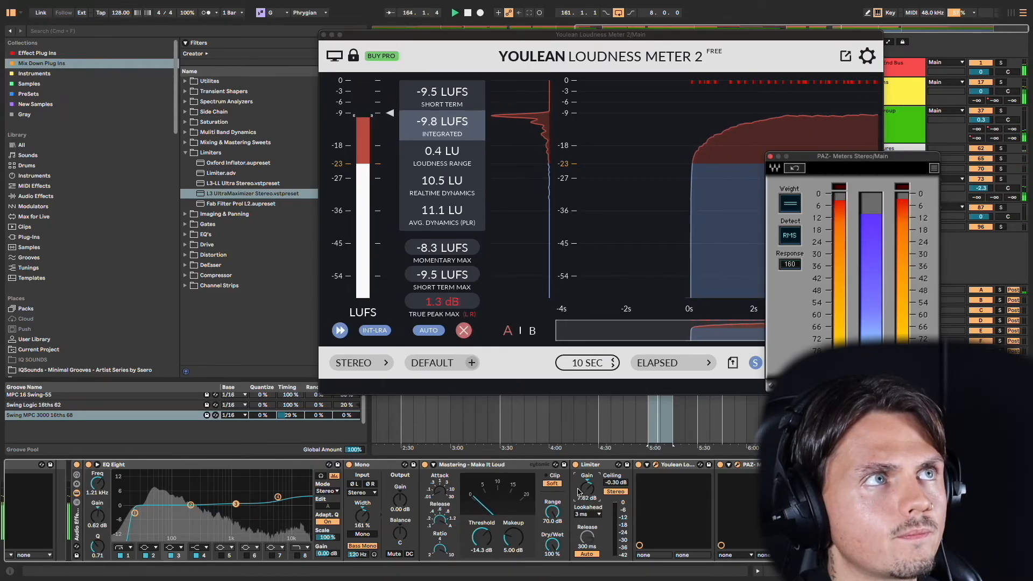
drag(575, 491, 575, 484)
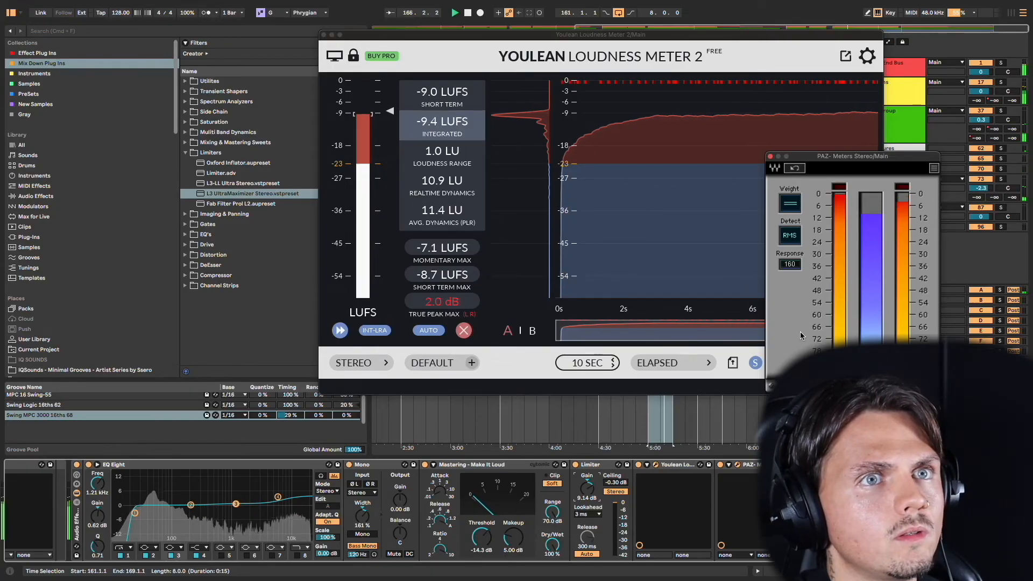
key(space)
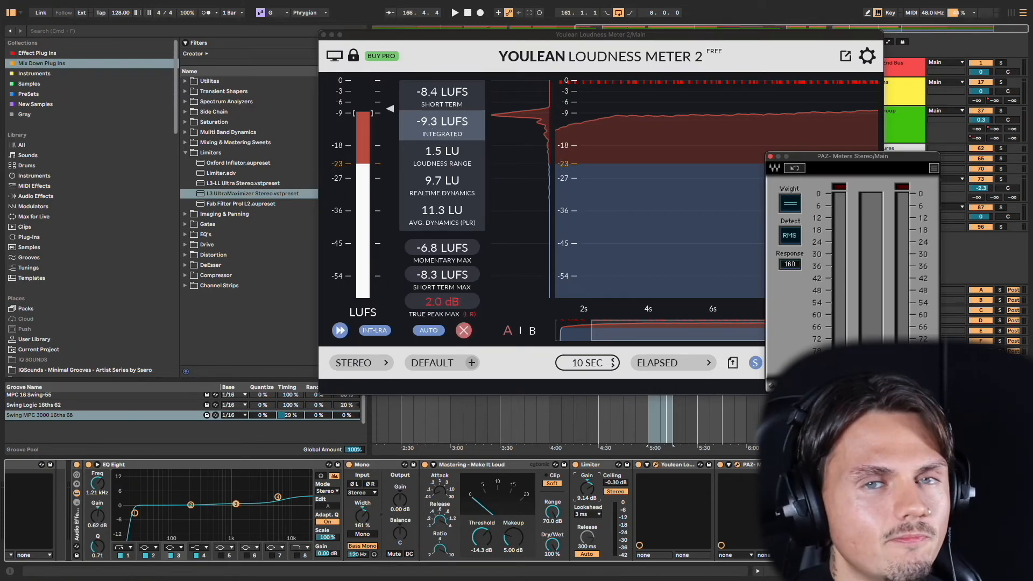
Step: Close both meter windows and open the Ozone 9 plug-in in the following rack, dismissing the missing-resources alert
click(771, 157)
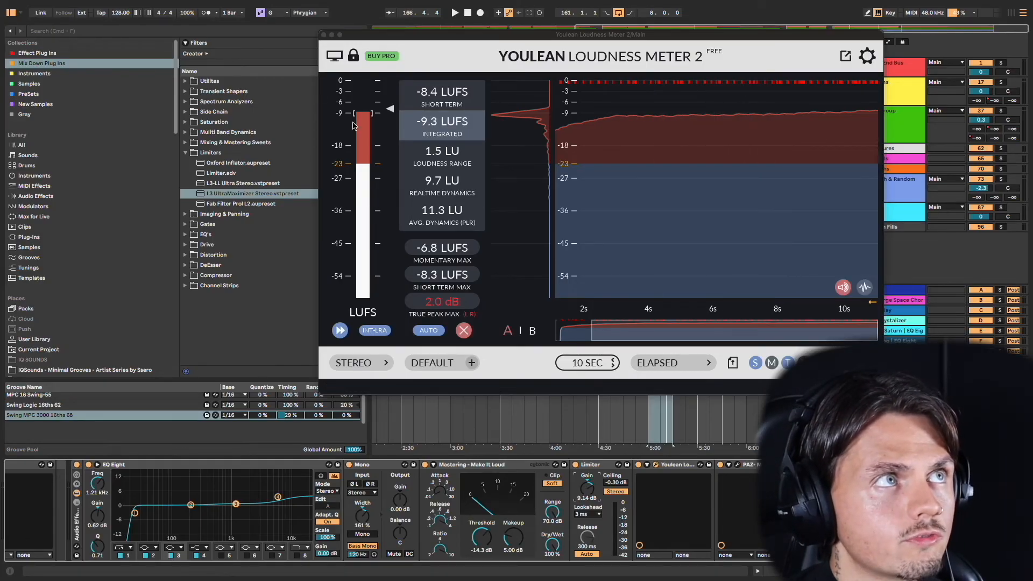
click(324, 35)
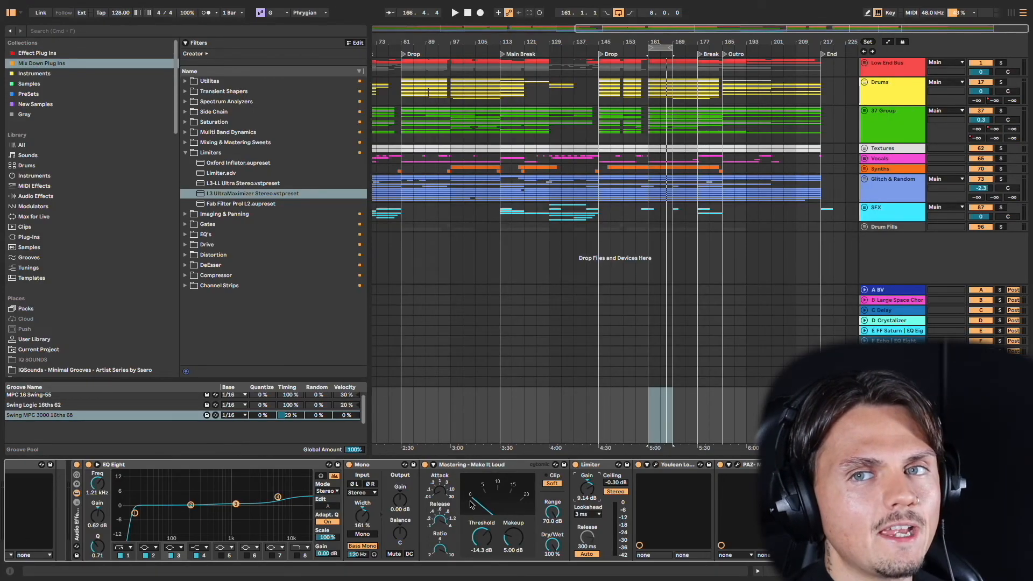
scroll(471, 505, left, 10)
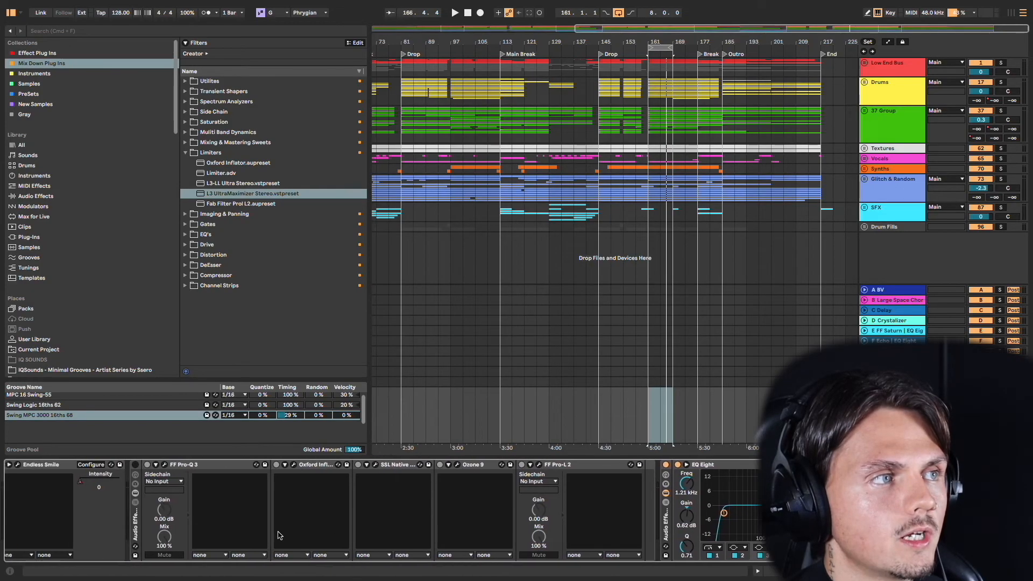
scroll(625, 528, right, 15)
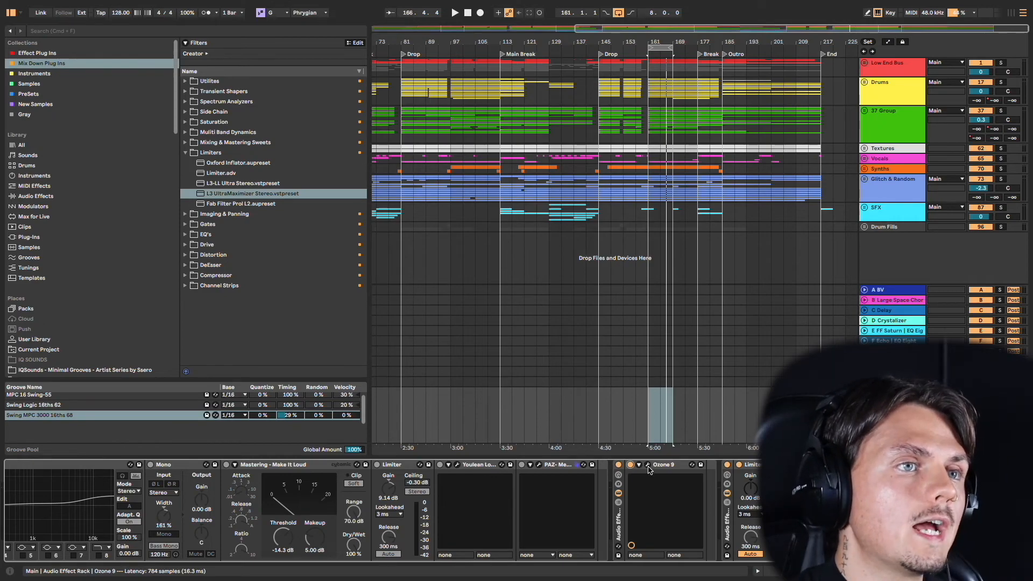
click(649, 466)
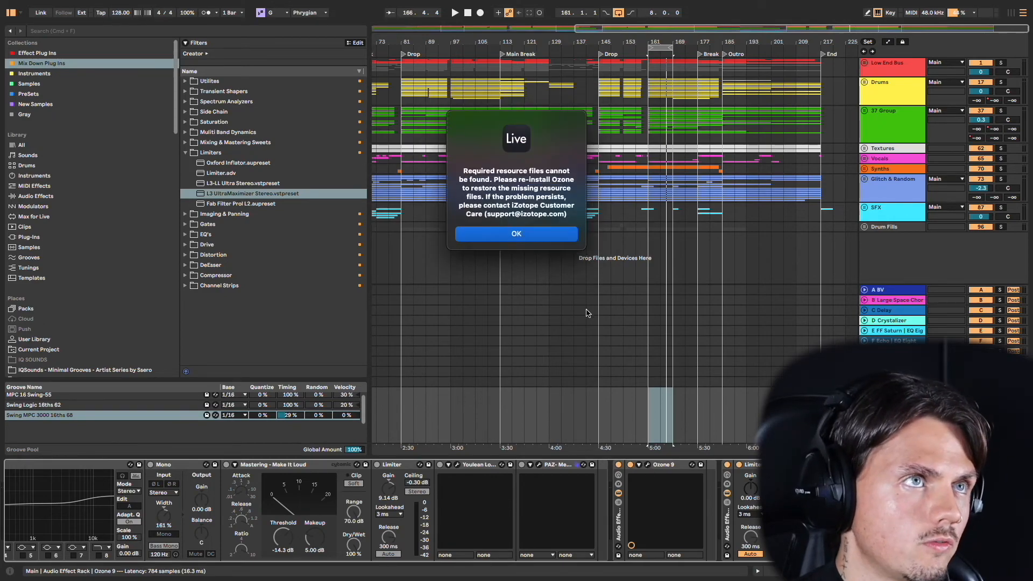
click(541, 234)
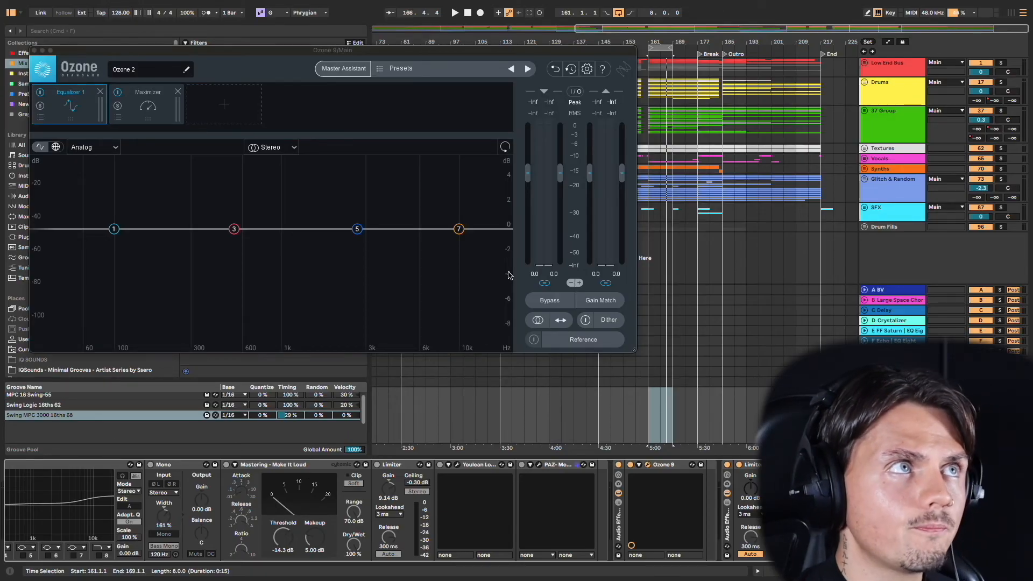
Step: Start Ozone's Master Assistant with Modern modules and Streaming destination, and switch Loudness & EQ to Reference
click(344, 70)
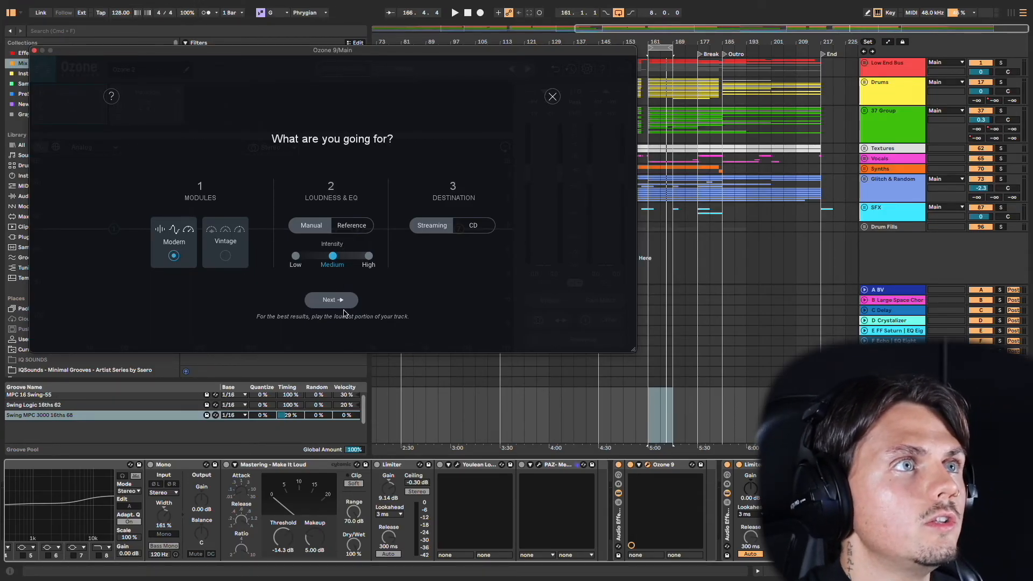
click(369, 257)
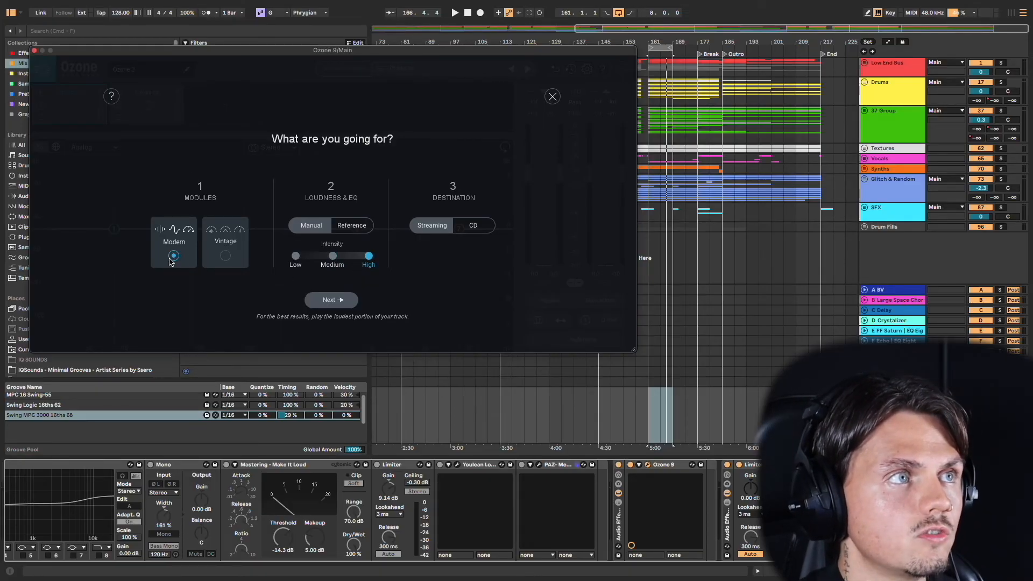
click(350, 227)
click(330, 261)
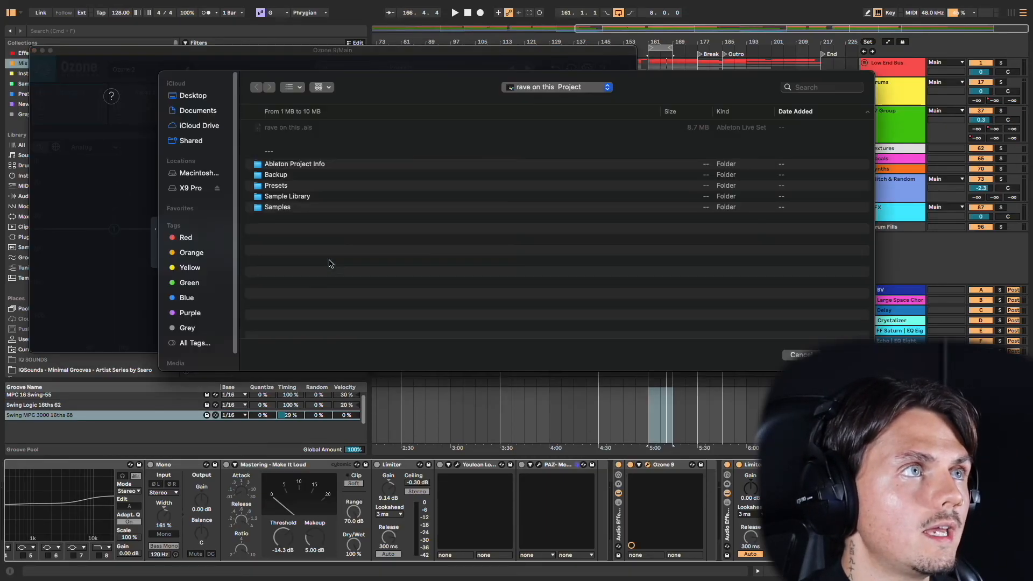
Step: Load the "Waste_and_Paste_(Original_Mix)" MP3 from the beatport_tracks_2024-02 folder on iCloud Drive as the reference track
click(193, 128)
scroll(315, 288, down, 5)
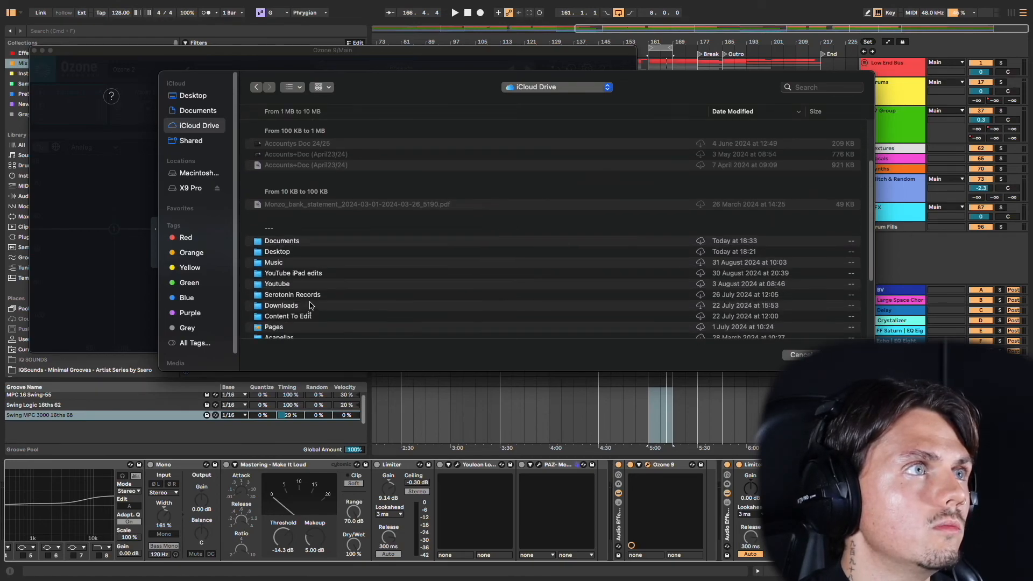
double_click(434, 317)
click(324, 204)
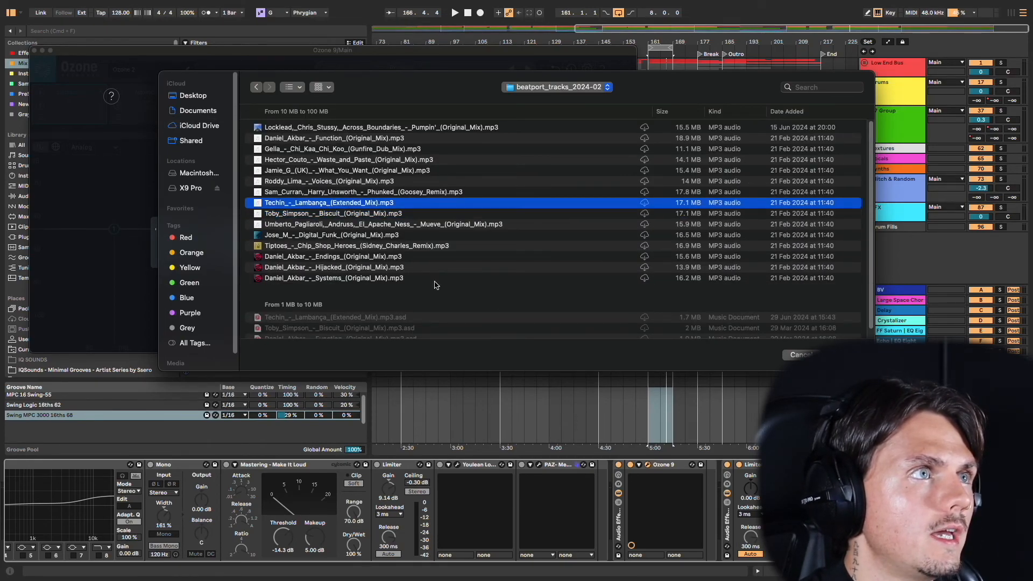
click(352, 160)
click(843, 355)
Step: Run the Master Assistant's analysis during playback, accept its suggestion and show the Equalizer 1 module
click(329, 299)
key(space)
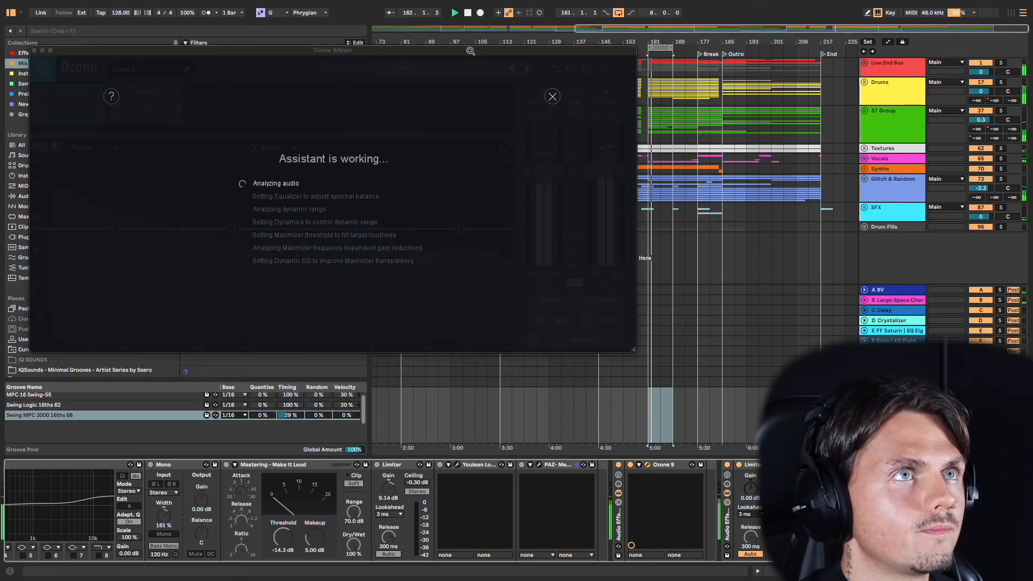
drag(469, 50, 583, 51)
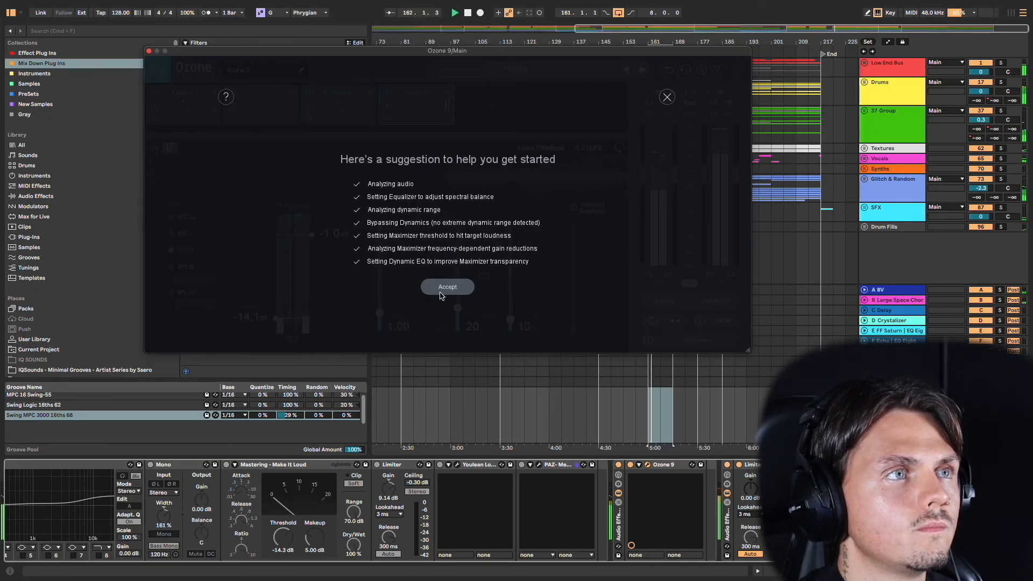
click(447, 291)
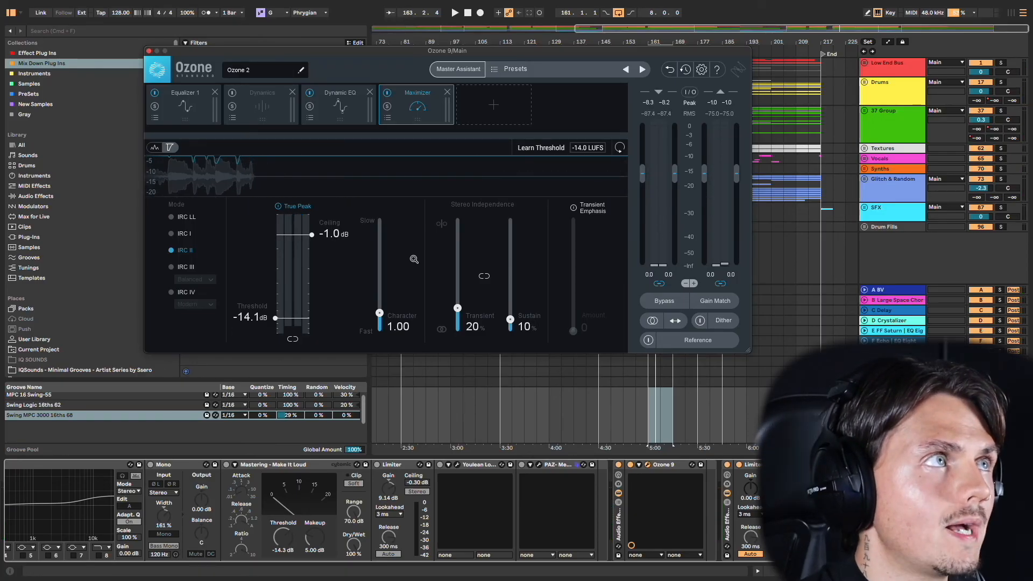
click(180, 105)
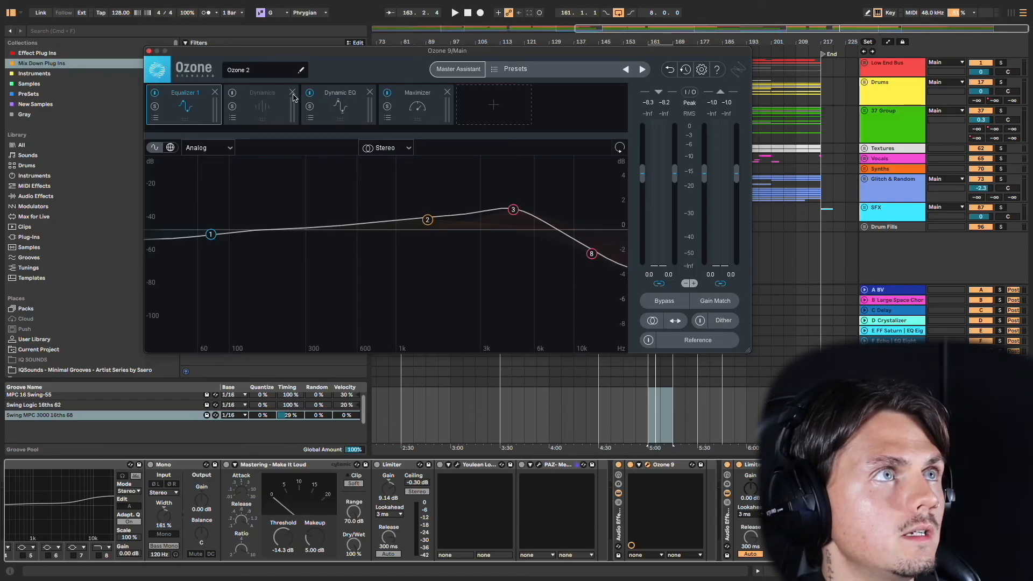
Step: Examine the Dynamic EQ and Maximizer settings in the Ozone 9 chain, check the modules that can be added, and close the plug-in window
click(329, 100)
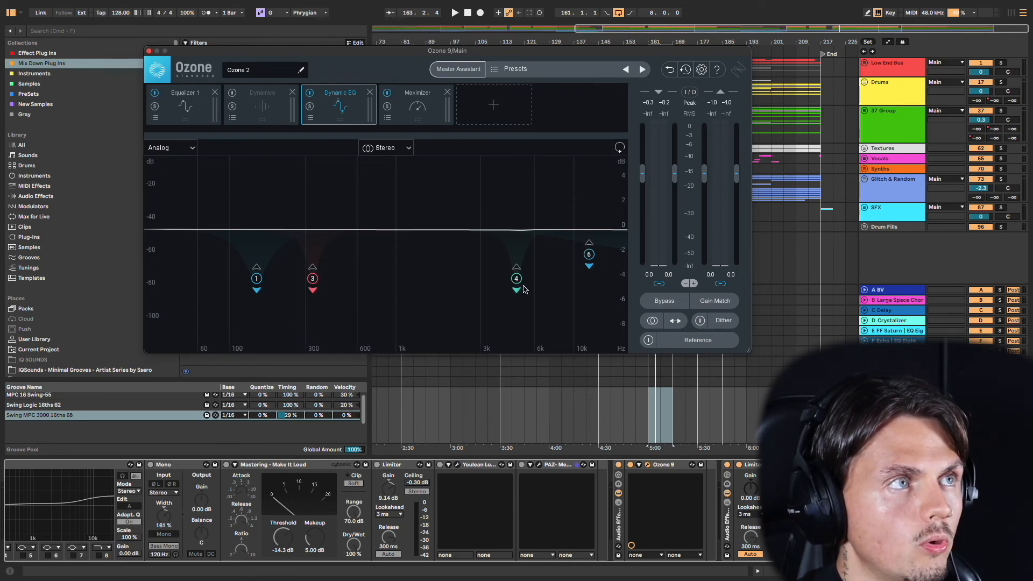
click(417, 107)
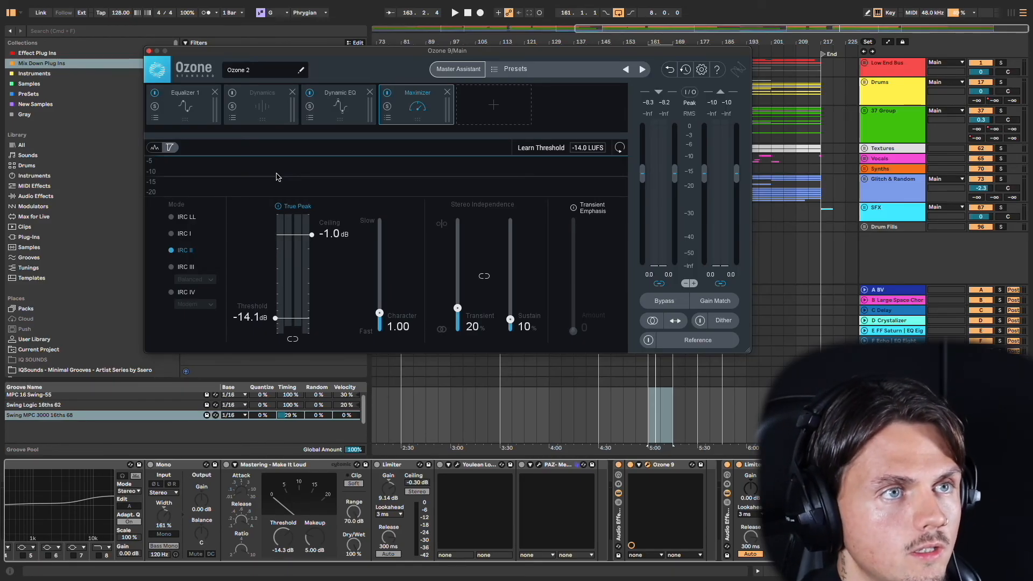
key(space)
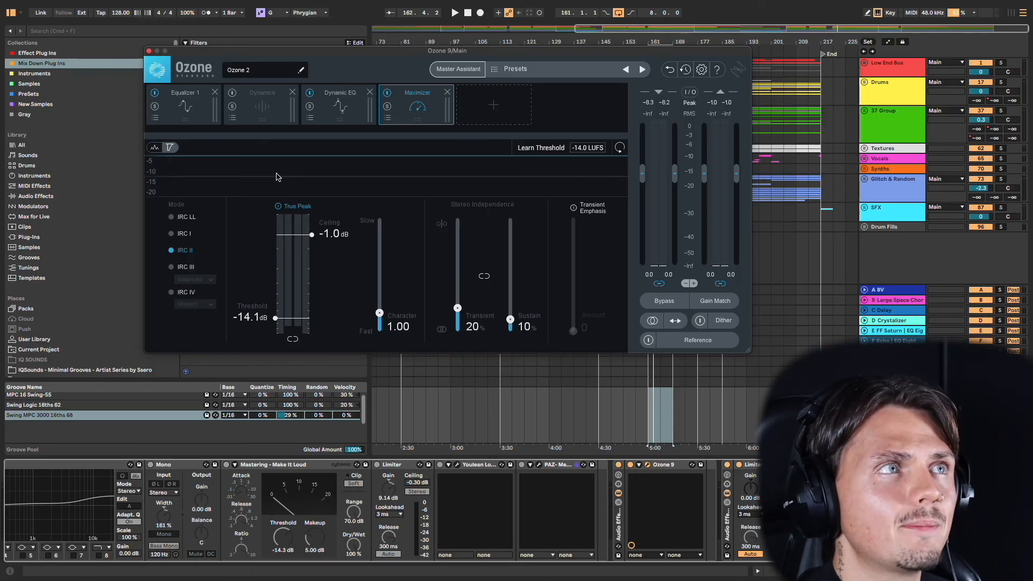
click(494, 108)
click(564, 106)
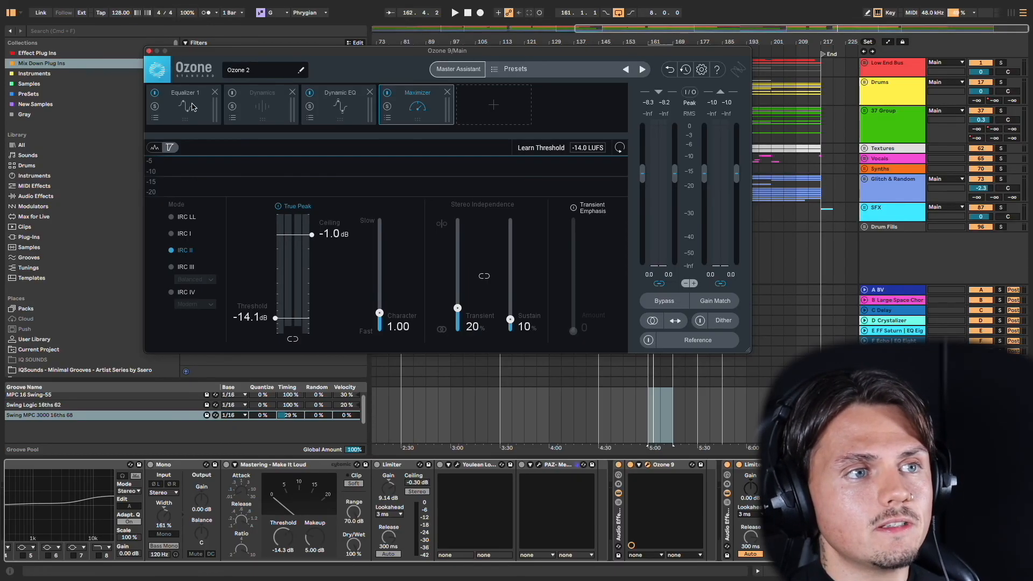
click(149, 51)
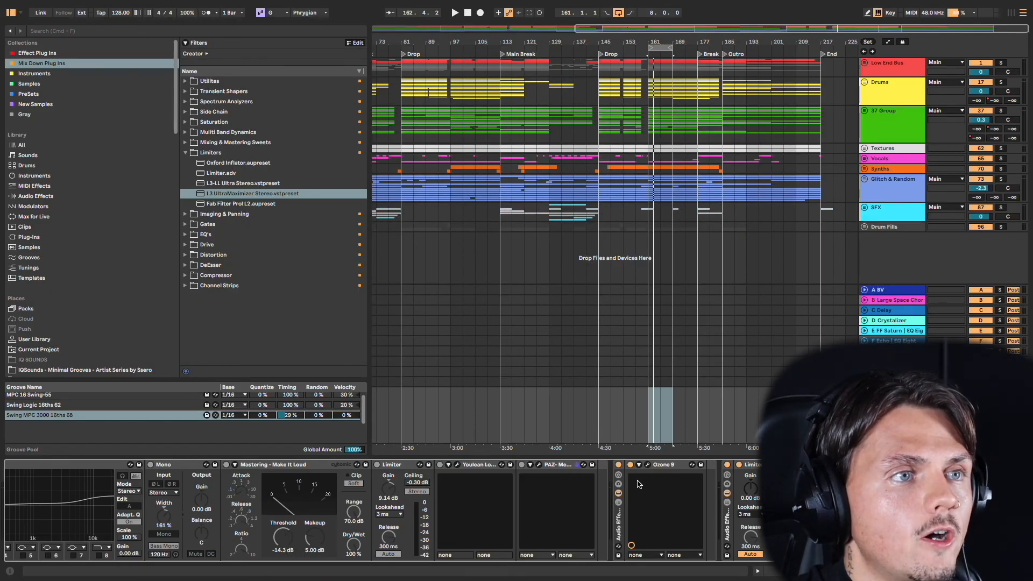
Step: Deactivate the Ozone 9 rack, and open the Youlean Loudness Meter with its window placed over the arrangement, clear of the browser
click(618, 466)
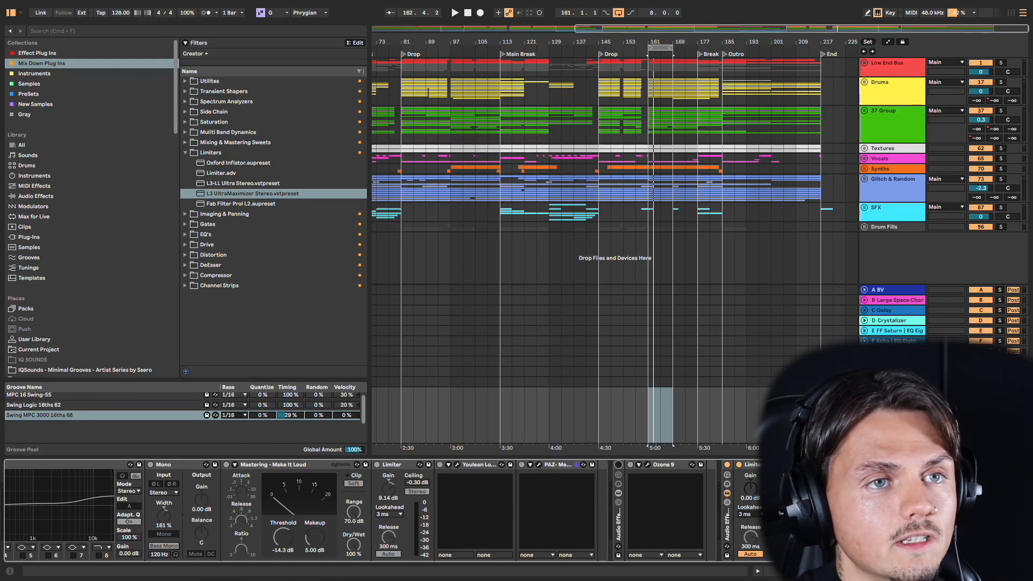
click(457, 465)
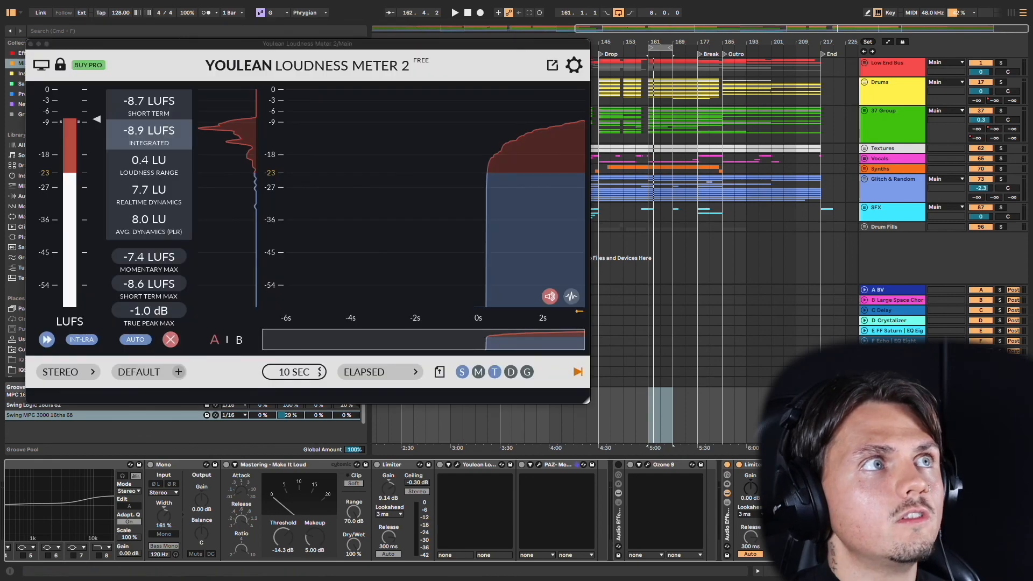
drag(331, 48, 779, 82)
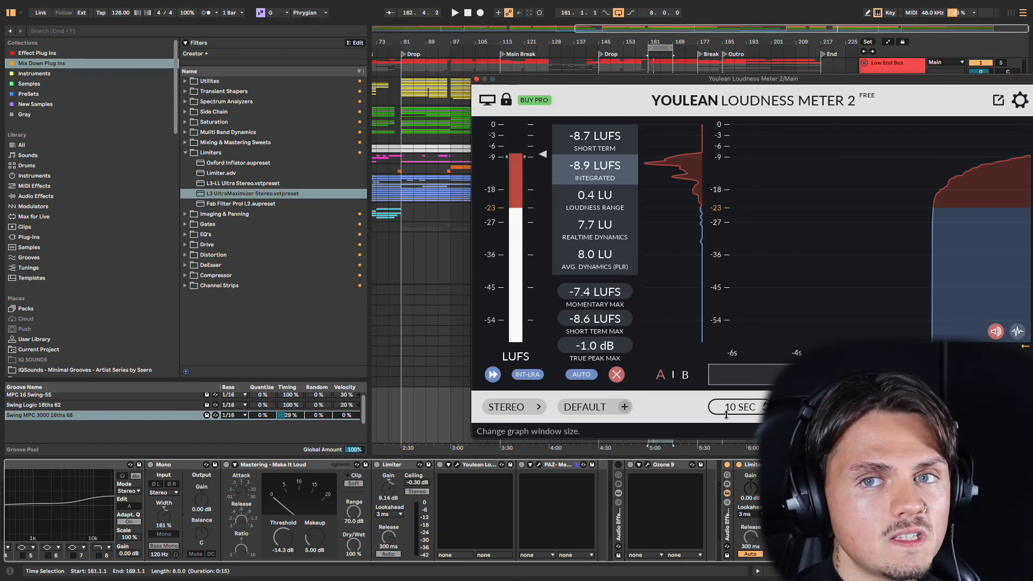
scroll(555, 506, left, 2)
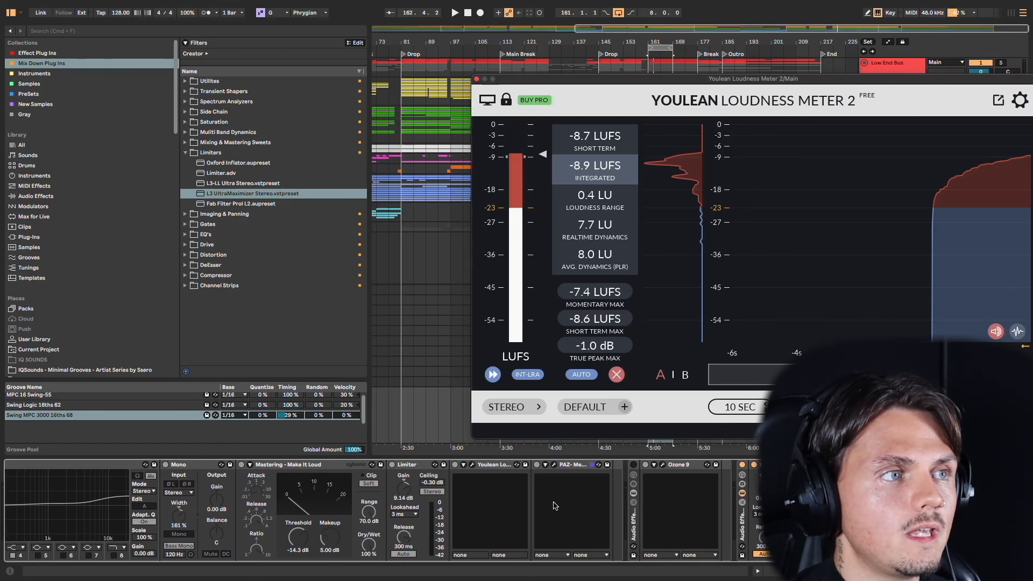
scroll(555, 505, right, 2)
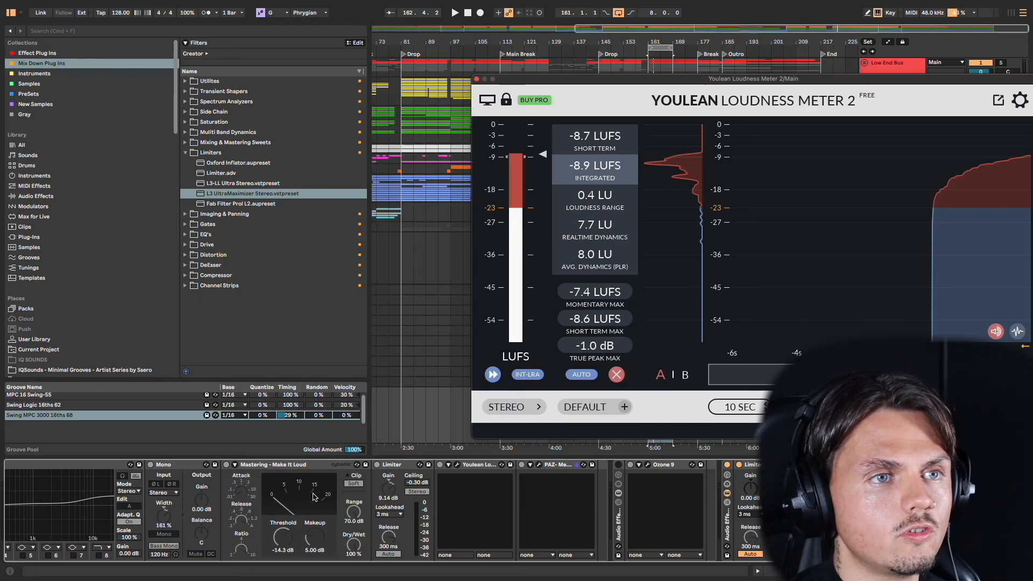
Step: Play the looped section and raise the gain of the Limiter in the rack after Ozone 9 to 14.9 dB
click(751, 489)
key(space)
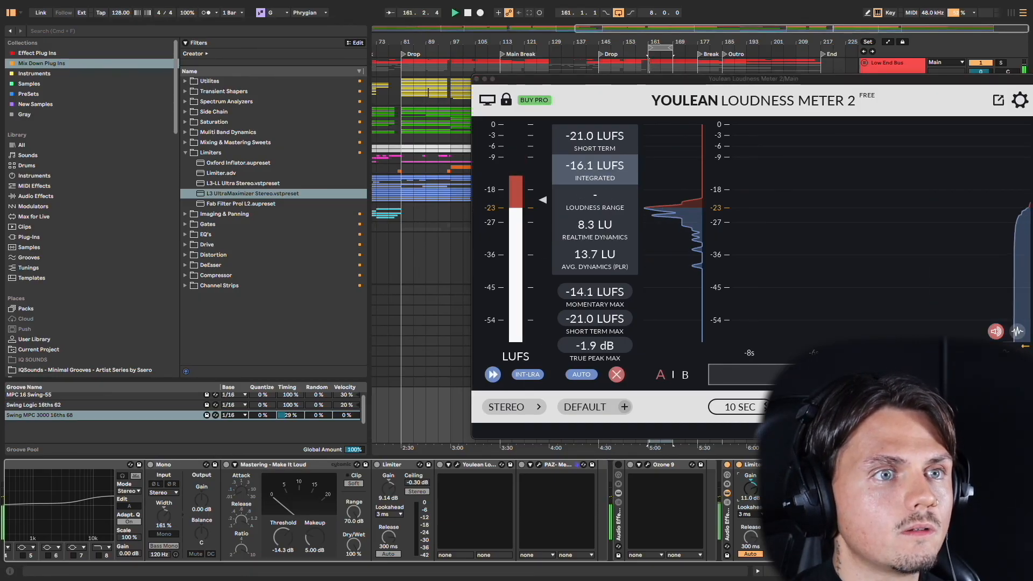
drag(750, 489, 750, 478)
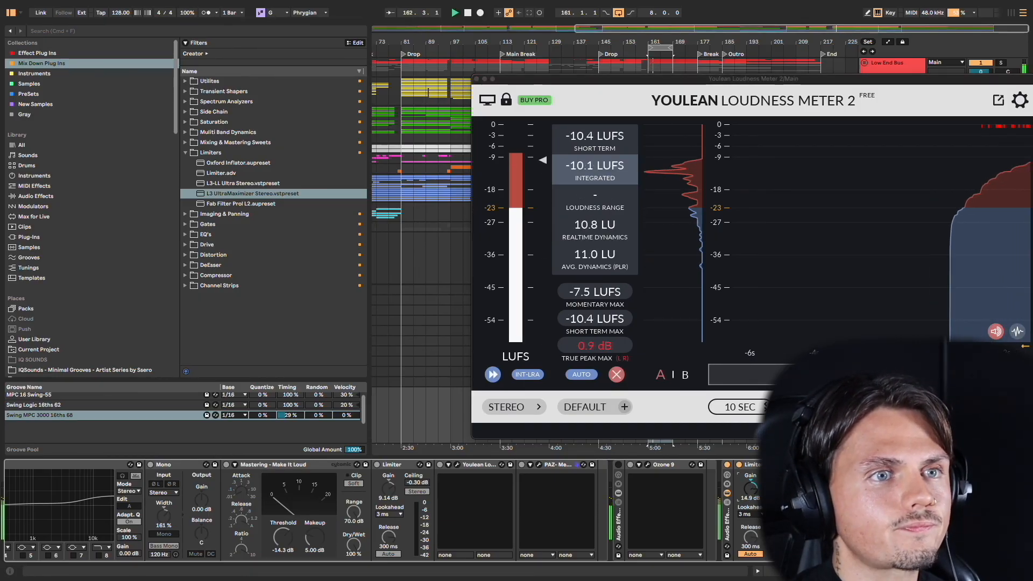